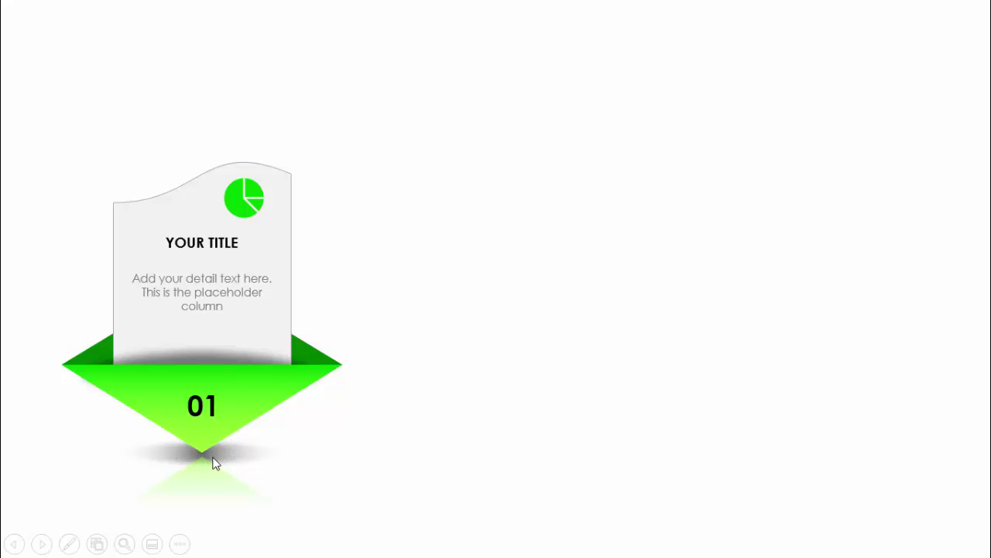
- Advance the slide show to reveal cards 02 and 03
click(771, 317)
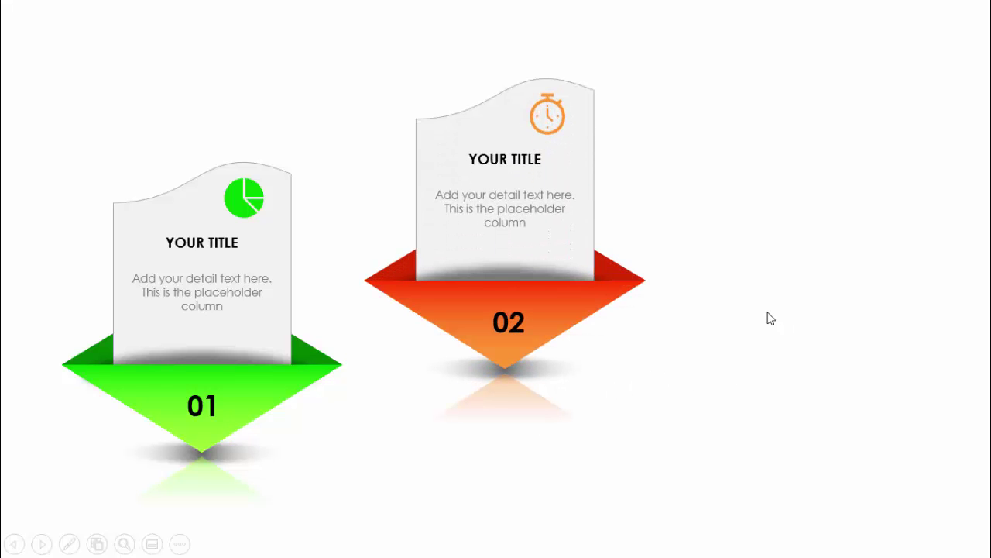
click(771, 317)
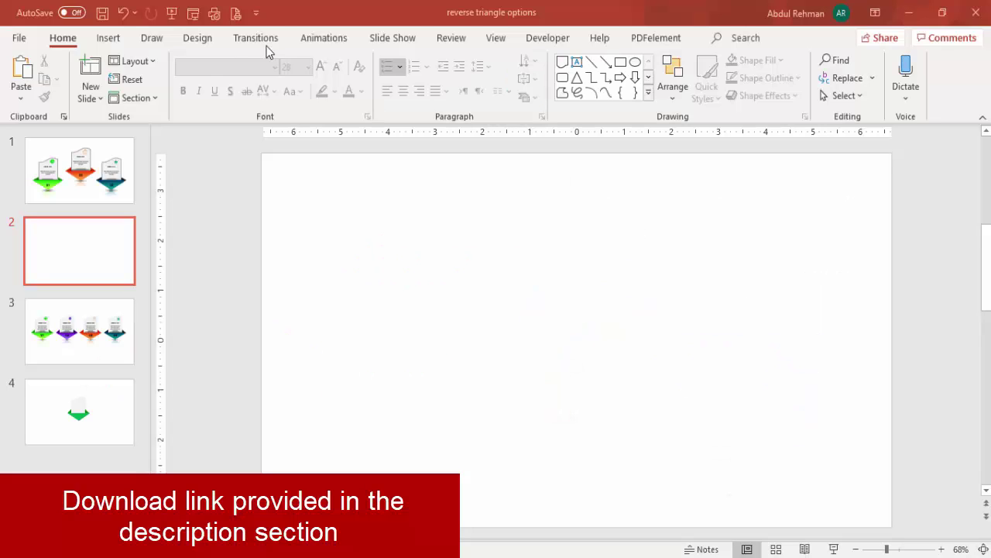
- Draw a Flowchart: Document shape near the slide centre and remove its outline
click(108, 39)
click(237, 100)
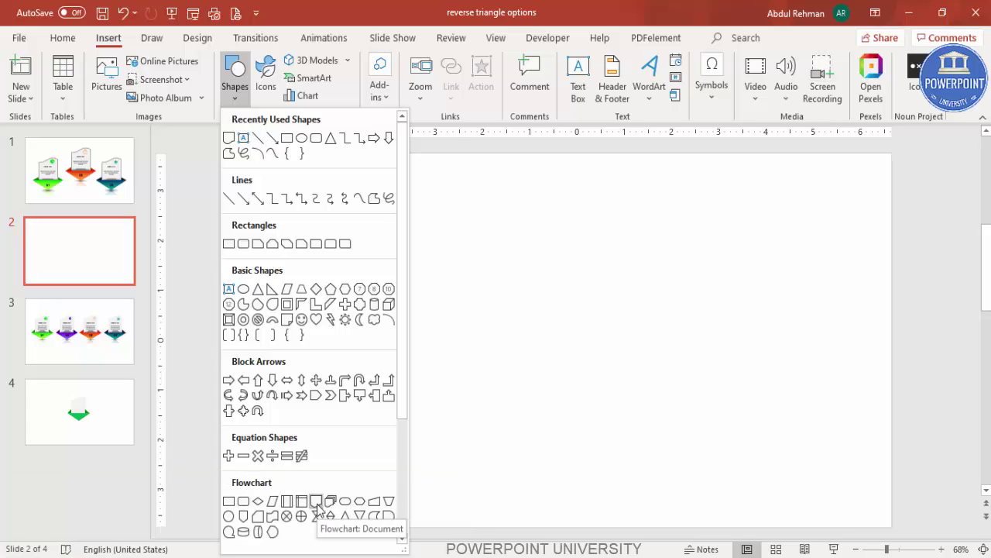
click(316, 502)
drag(525, 246, 621, 367)
click(414, 78)
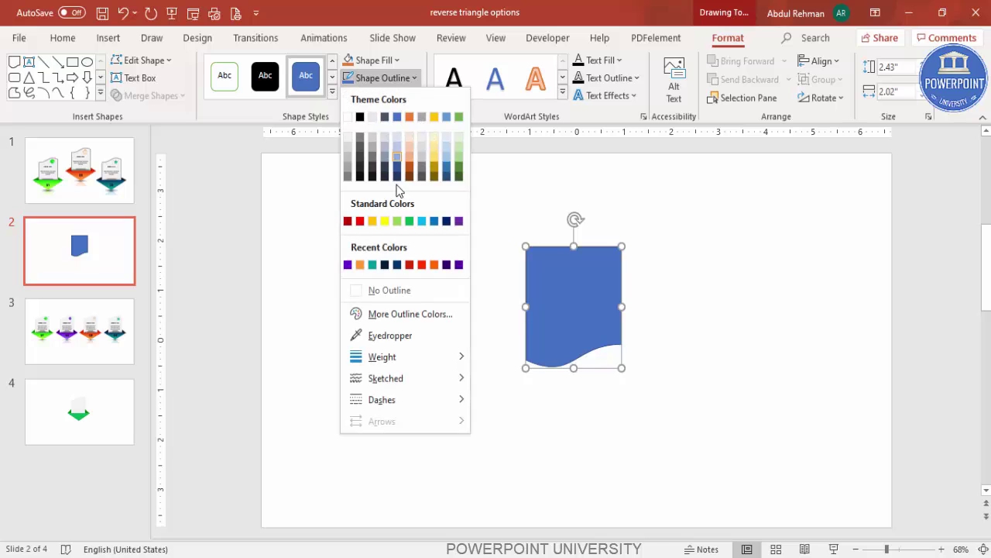
click(399, 287)
- Flip the card vertically and horizontally, then move it and stretch it to 2.69" tall
click(573, 306)
click(823, 98)
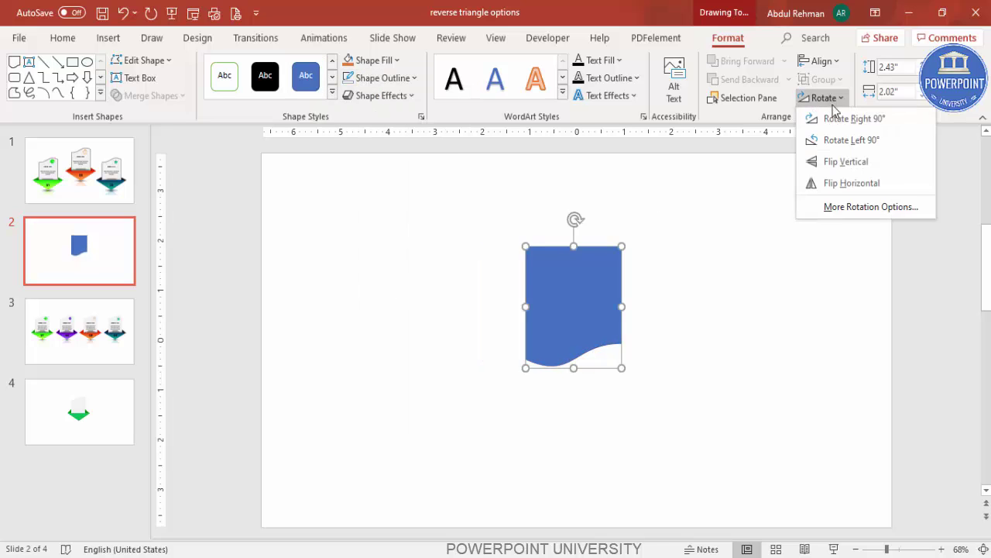
click(847, 168)
click(841, 101)
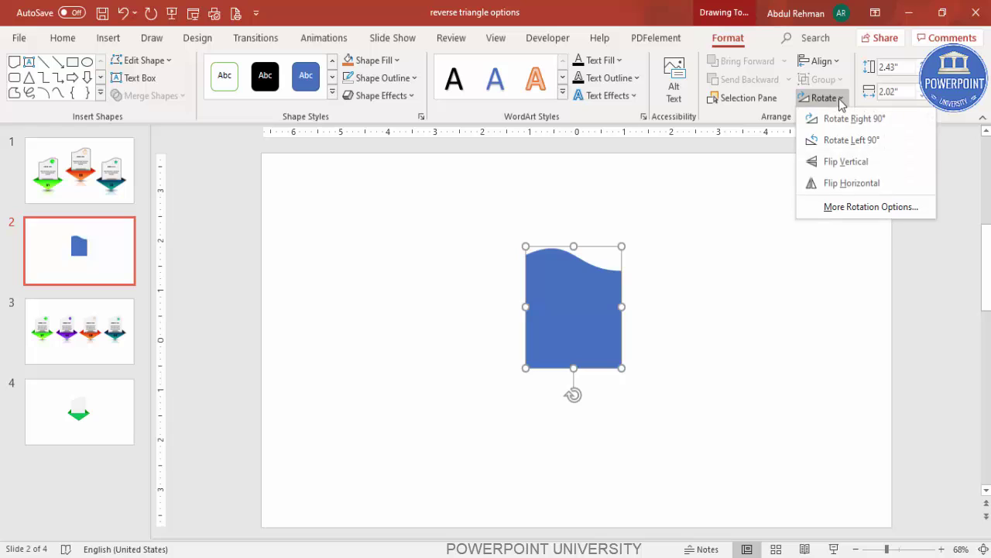
click(856, 184)
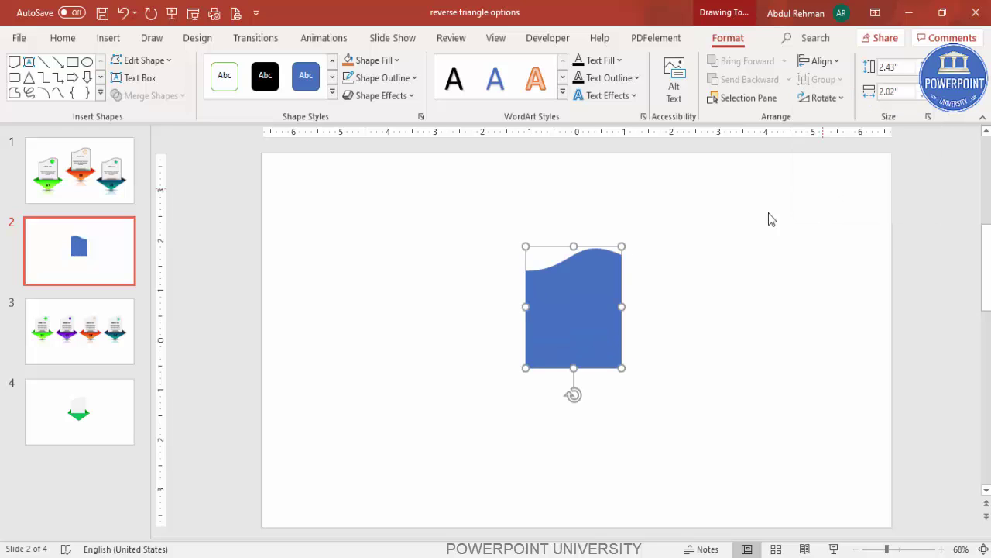
drag(578, 284, 568, 268)
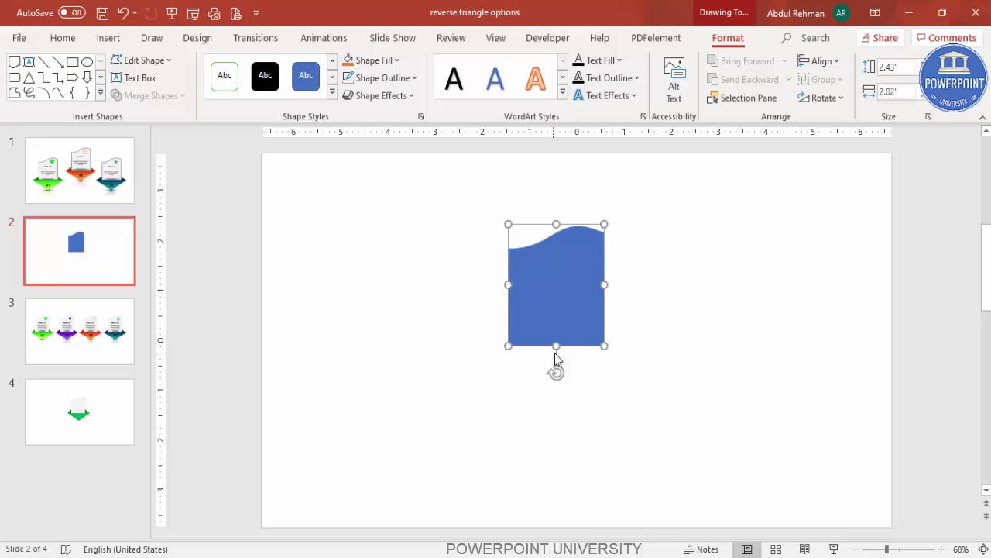
drag(557, 348, 556, 359)
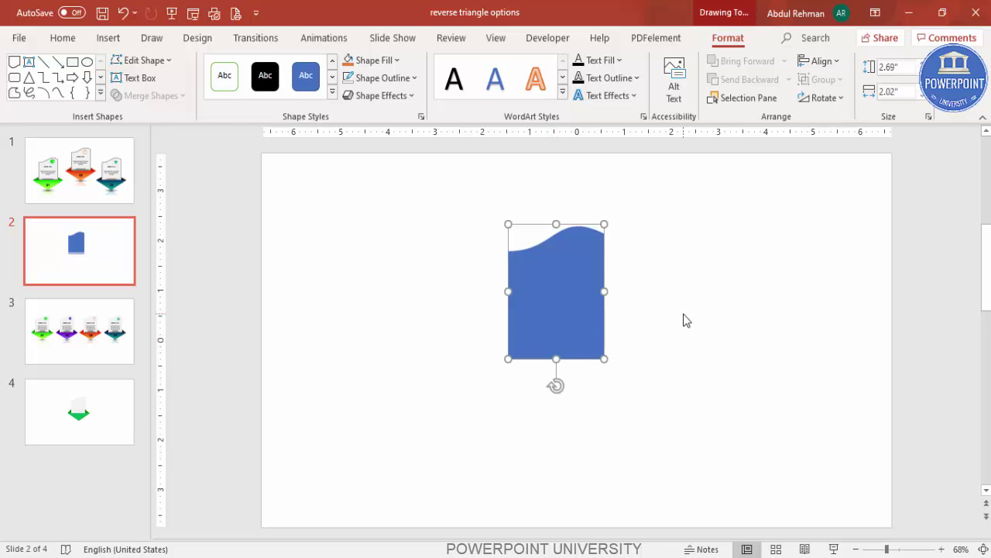
click(685, 318)
click(113, 38)
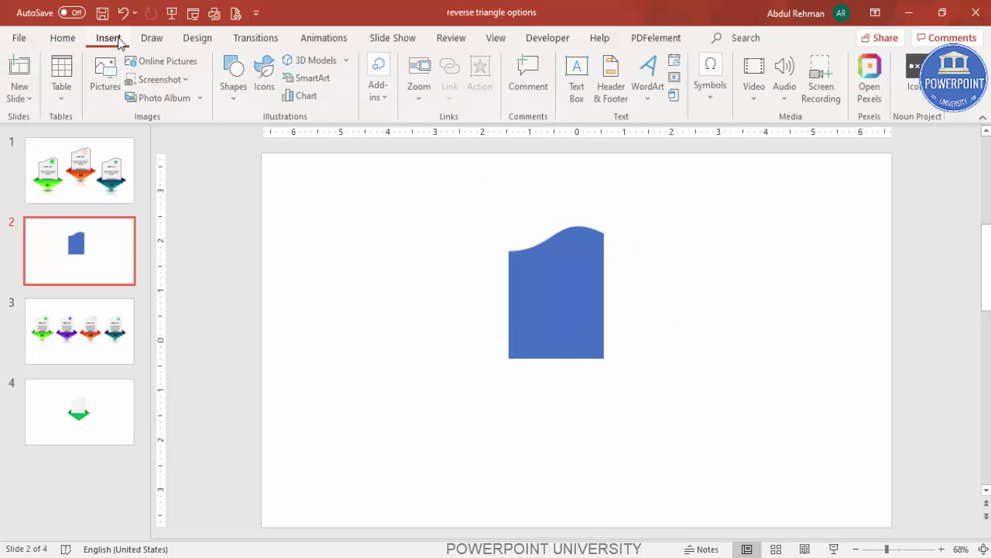
- Draw a wide isosceles triangle over the card's bottom with no outline and orange fill
click(234, 86)
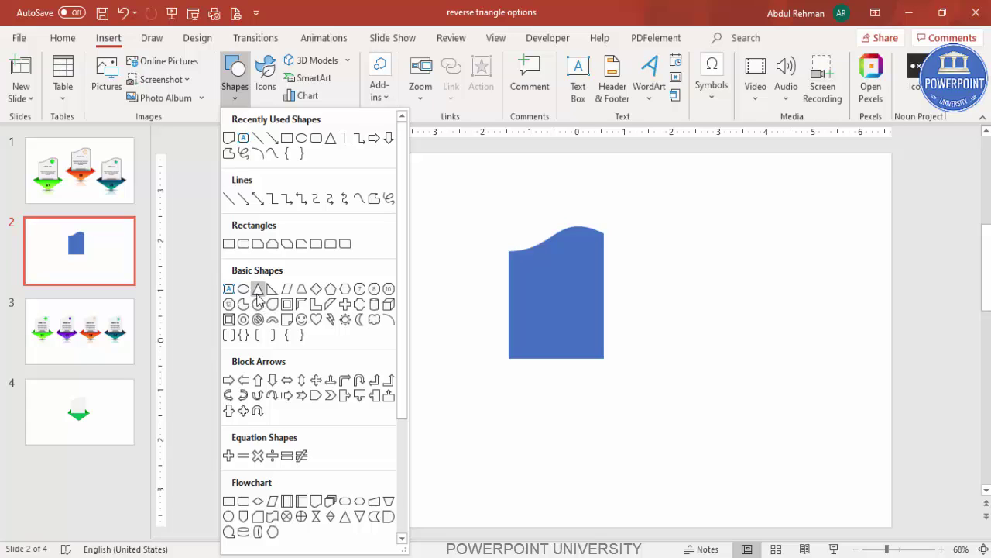
click(258, 290)
drag(477, 335, 643, 400)
click(379, 77)
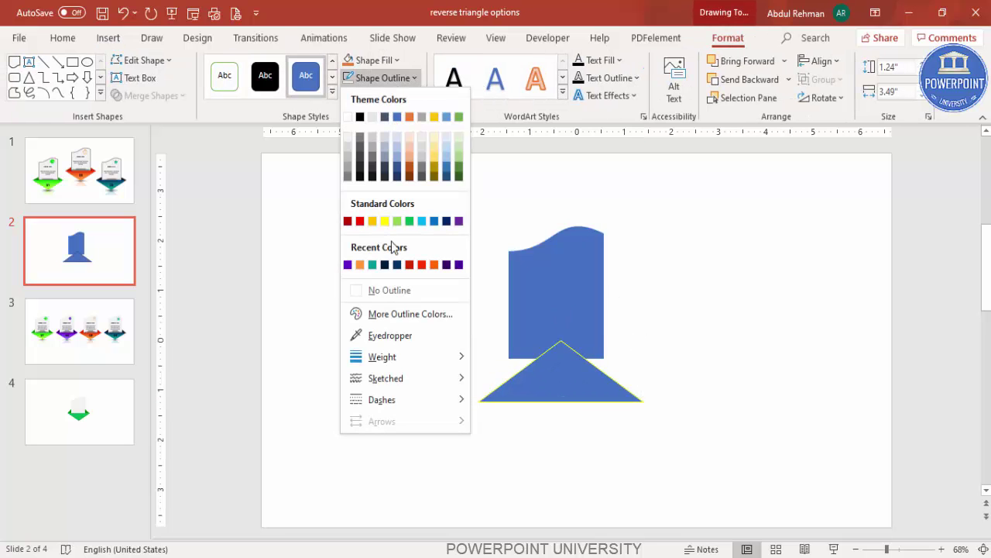
click(399, 294)
click(376, 60)
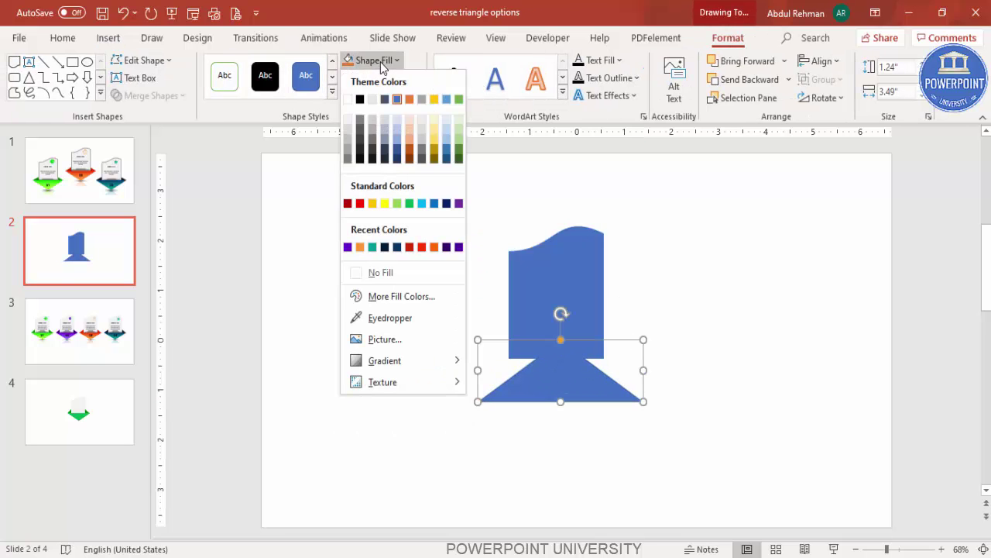
click(435, 247)
- Flip the triangle vertically to point down and move it under the card
drag(558, 393, 557, 380)
click(823, 97)
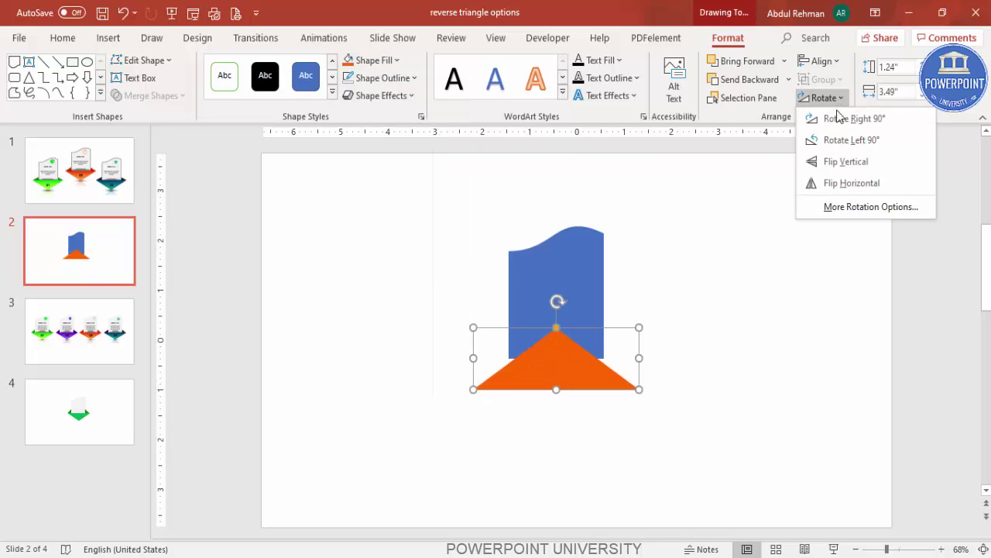
click(860, 168)
drag(573, 348, 570, 372)
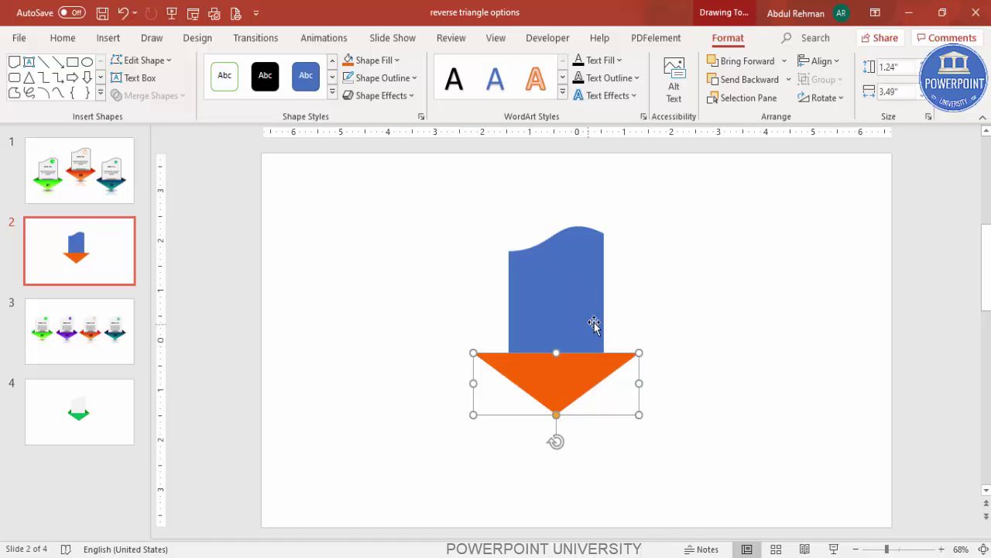
click(695, 338)
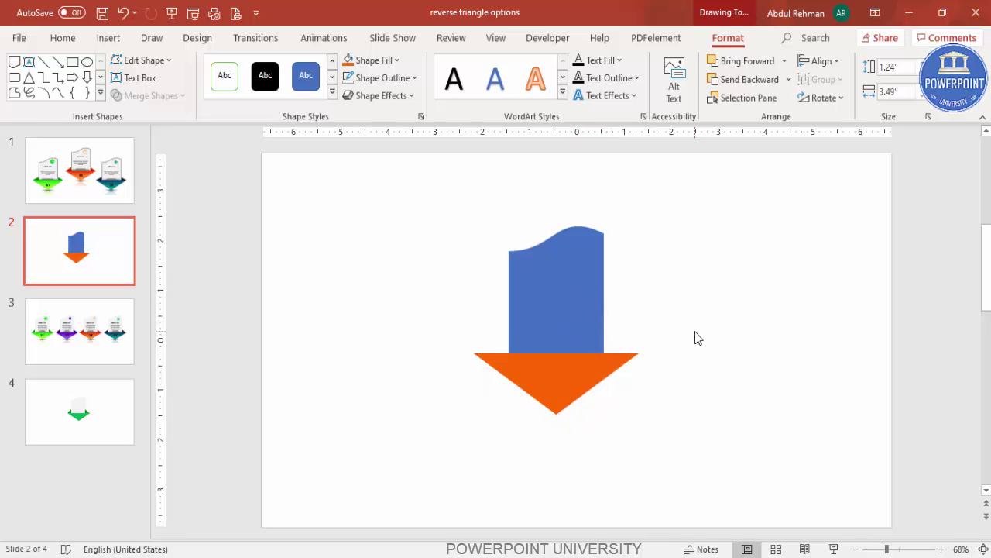
click(111, 38)
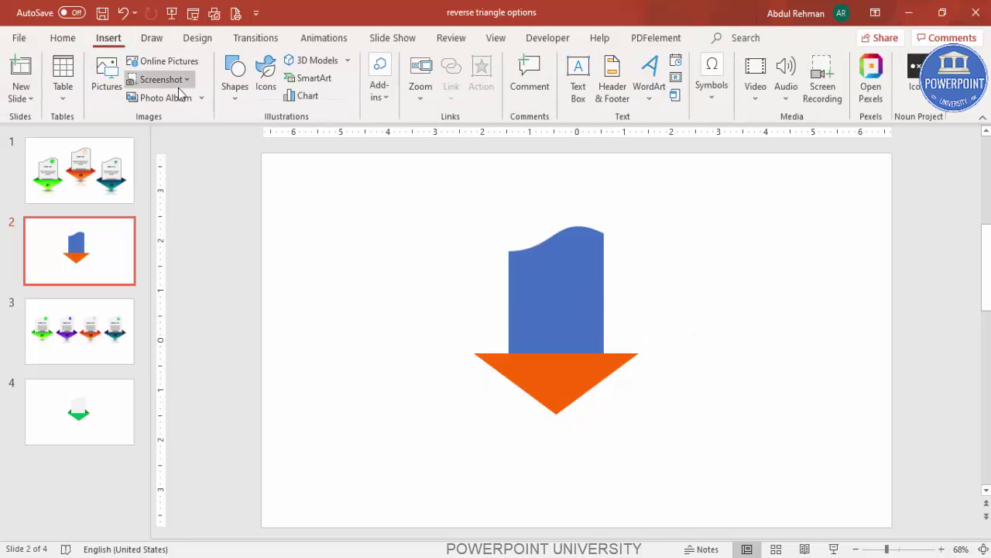
- Draw a dark red, outline-free right triangle at the card's lower-left, flipped horizontally
click(235, 93)
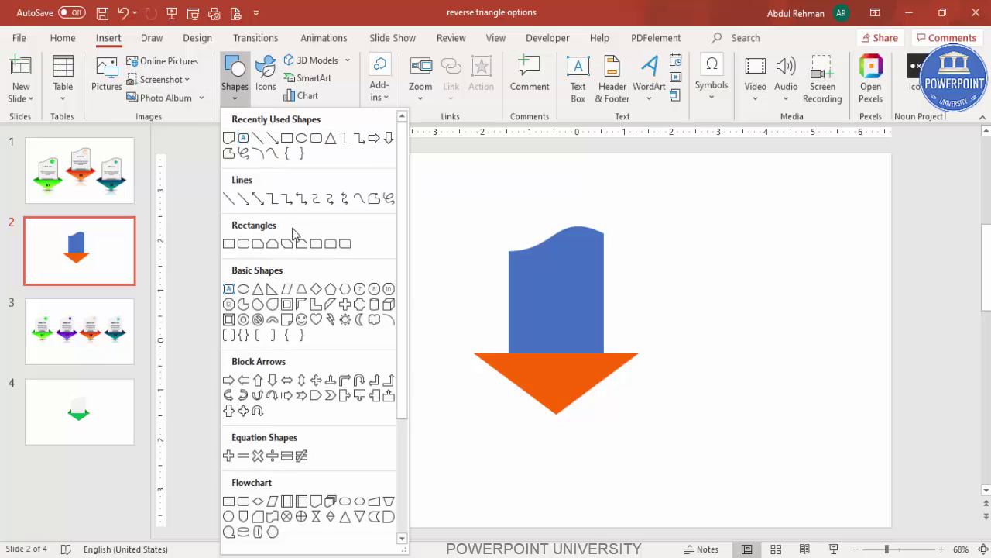
click(271, 292)
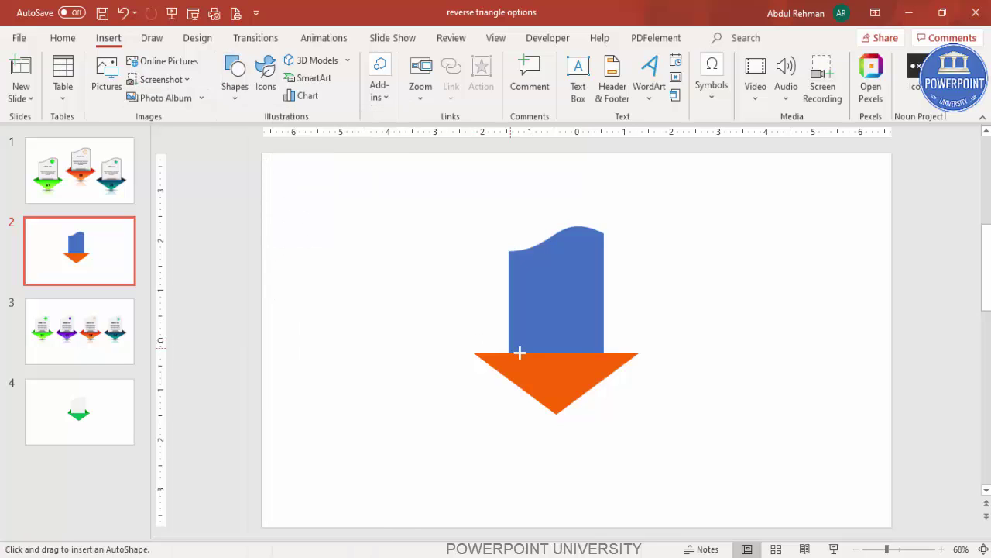
drag(509, 354, 474, 327)
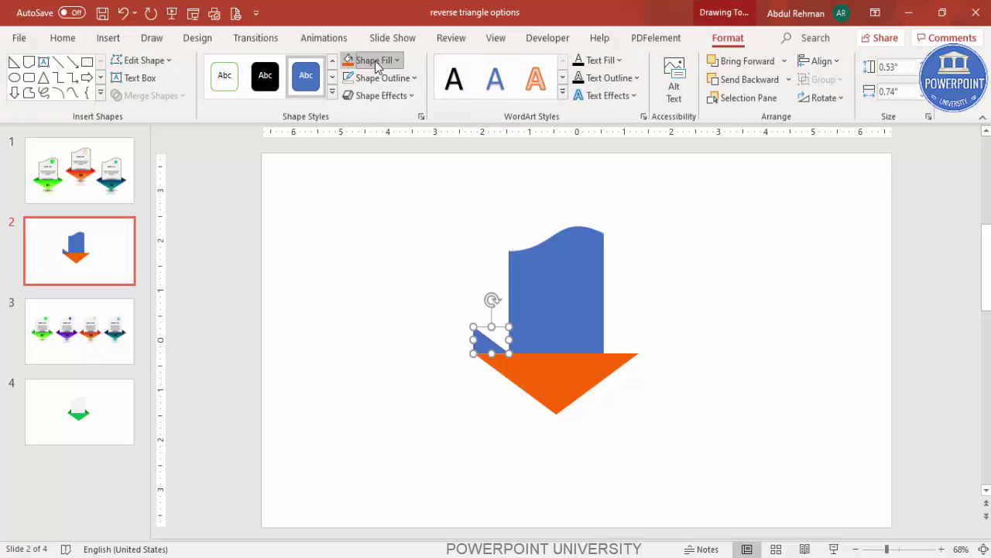
click(371, 61)
click(422, 247)
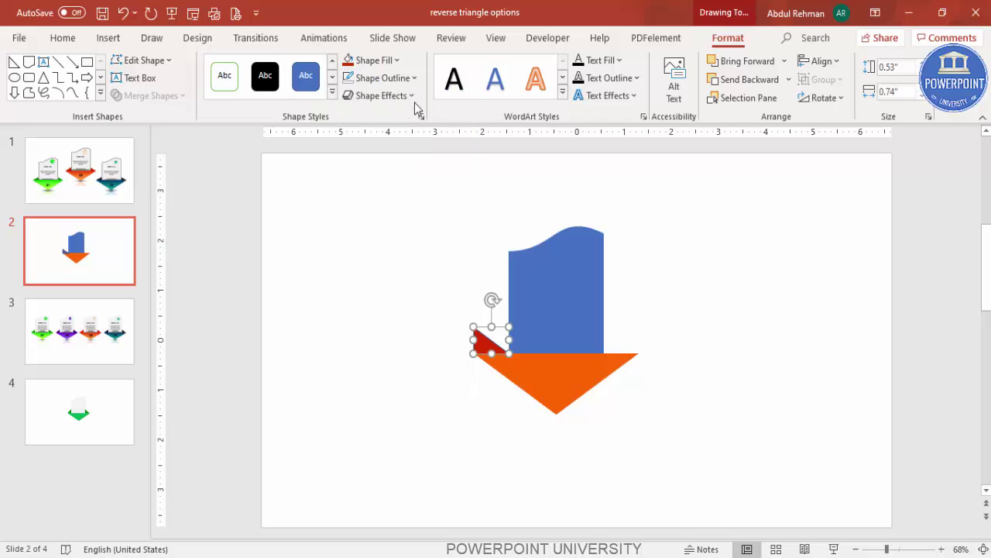
click(413, 77)
click(402, 289)
click(825, 98)
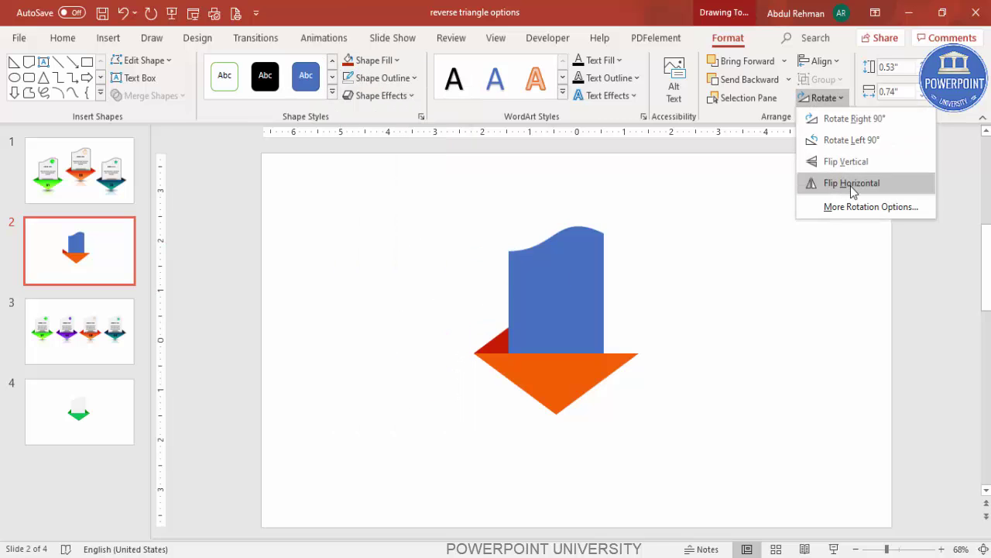
click(851, 186)
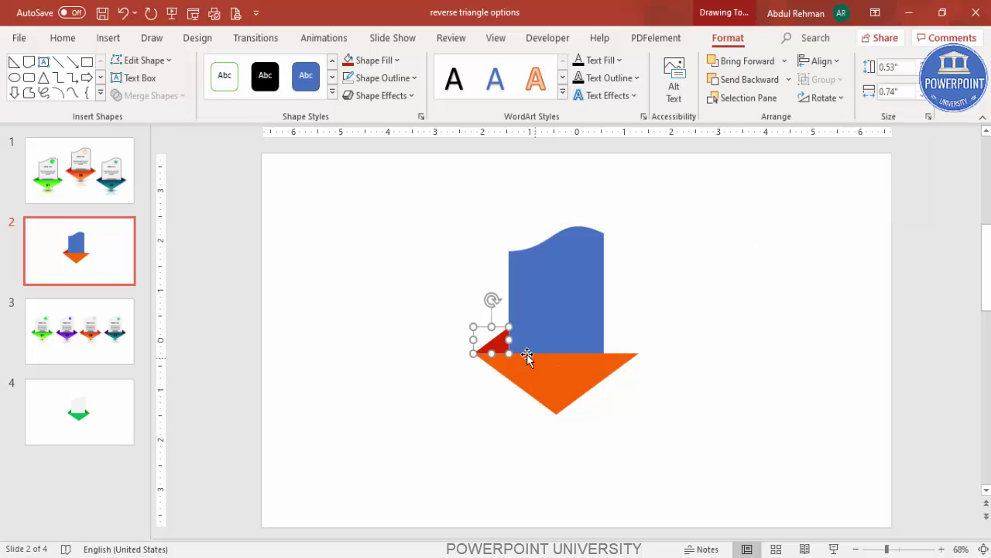
- Copy the red triangle to the card's right side and flip it horizontally
click(900, 549)
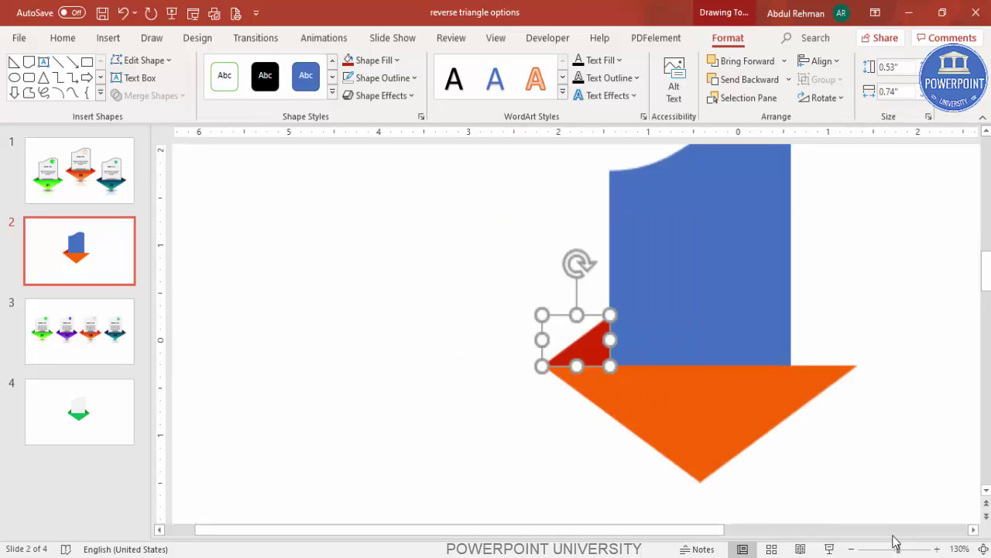
click(535, 463)
click(562, 360)
drag(573, 337, 829, 343)
click(842, 98)
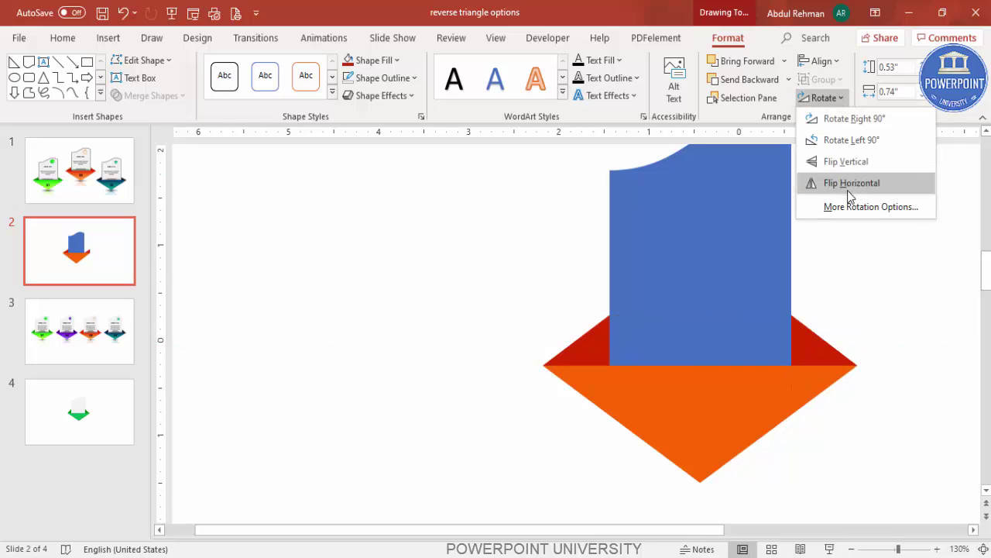
click(849, 188)
click(882, 418)
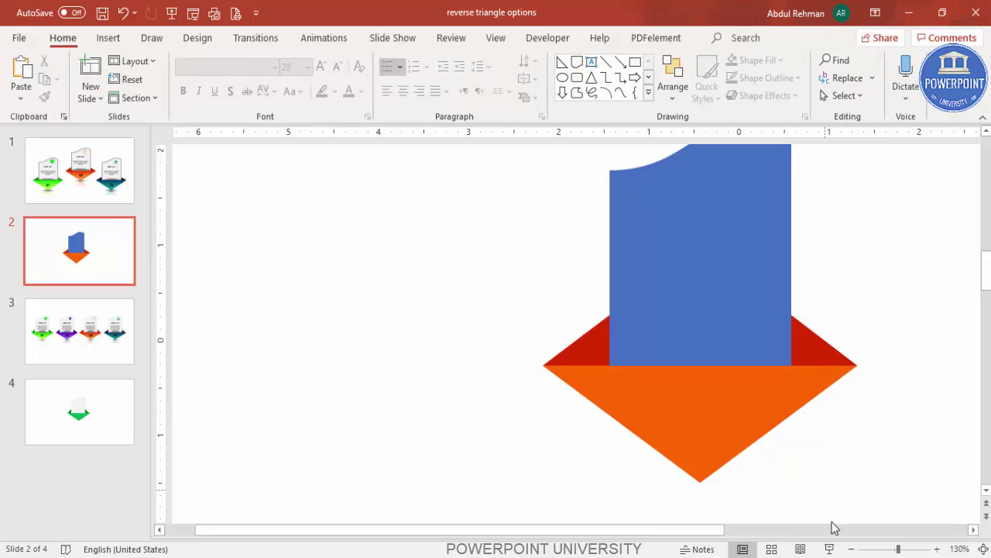
- Open Format Shape fill settings for the orange triangle and remove the extra gradient stop
click(977, 548)
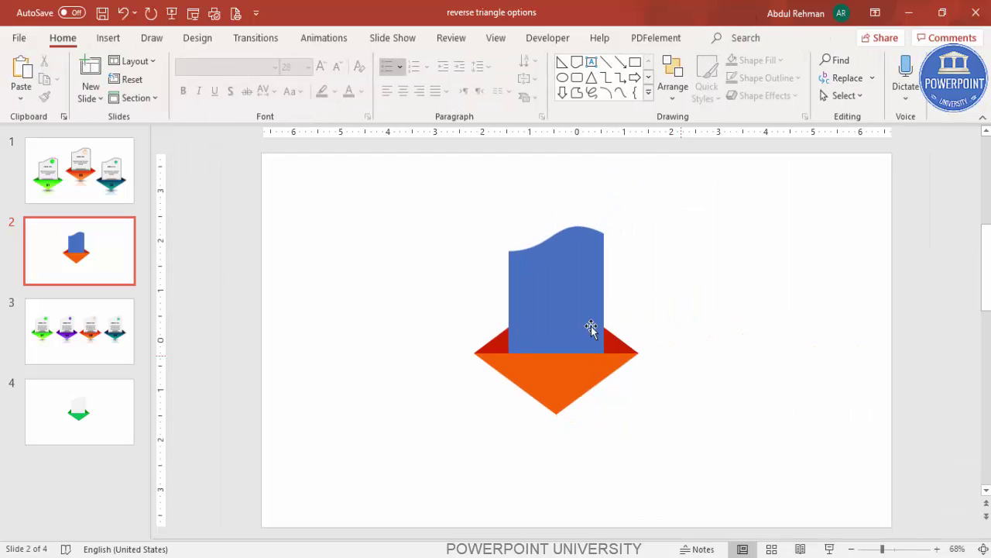
click(560, 371)
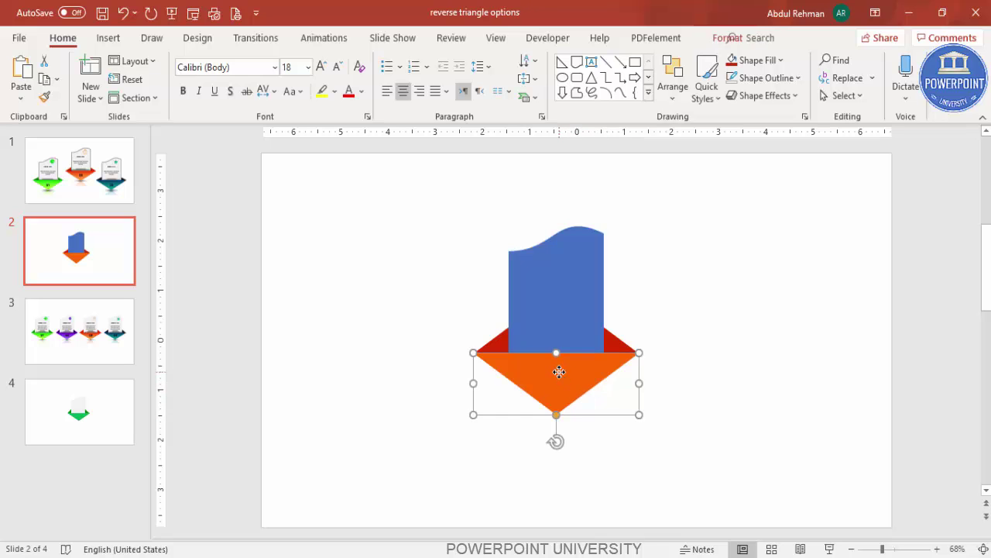
right_click(559, 371)
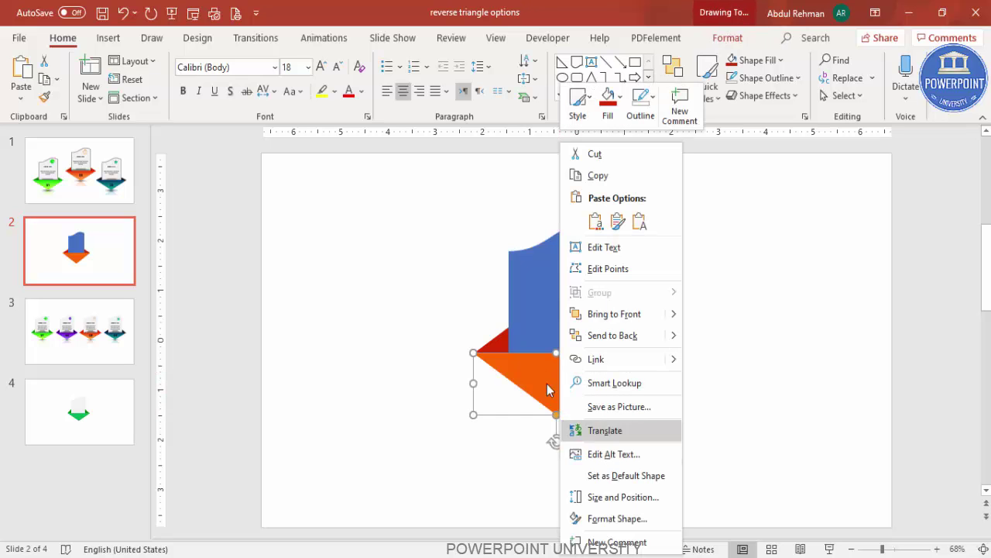
click(649, 519)
click(813, 228)
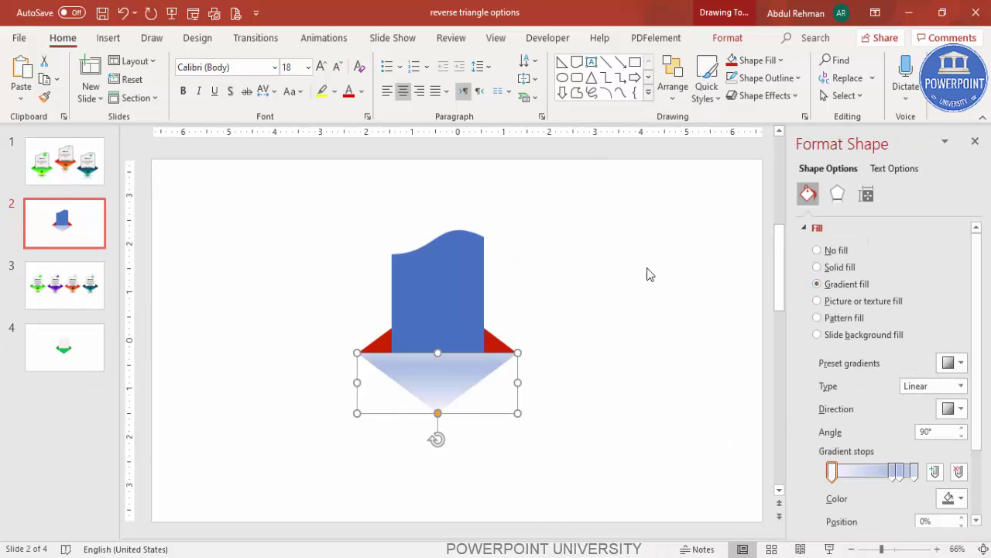
click(915, 470)
click(959, 470)
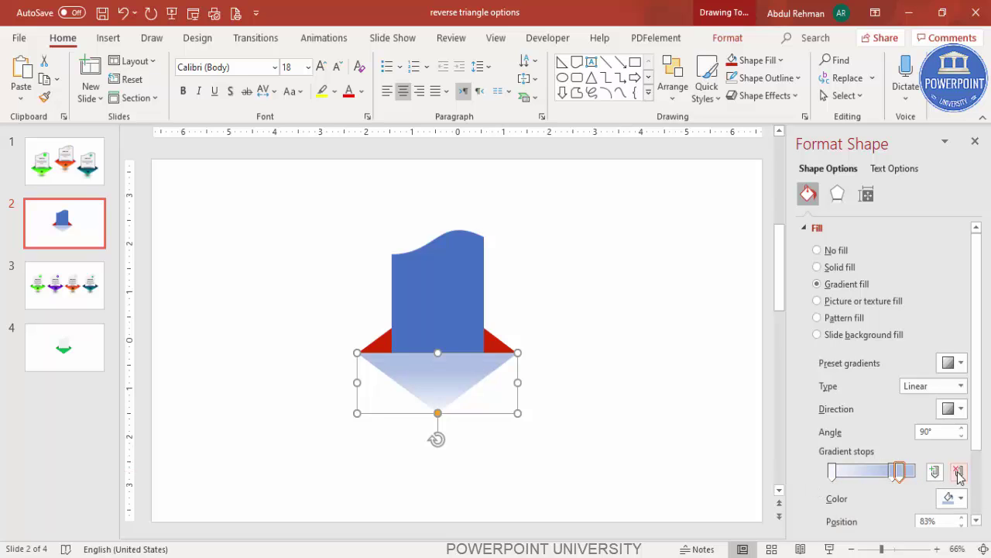
- Slide the end gradient stop toward the end and colour it orange
drag(892, 473, 916, 477)
click(959, 498)
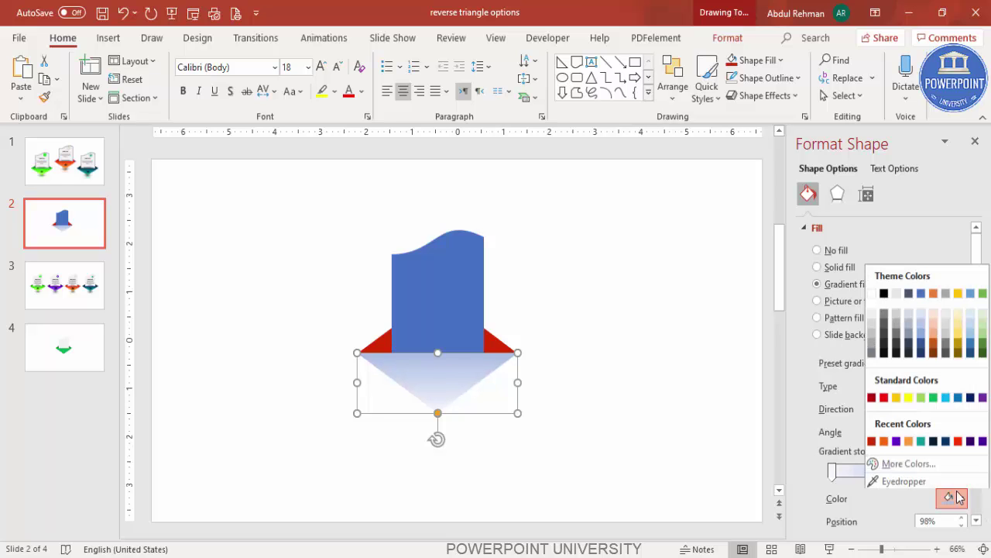
click(906, 462)
click(409, 152)
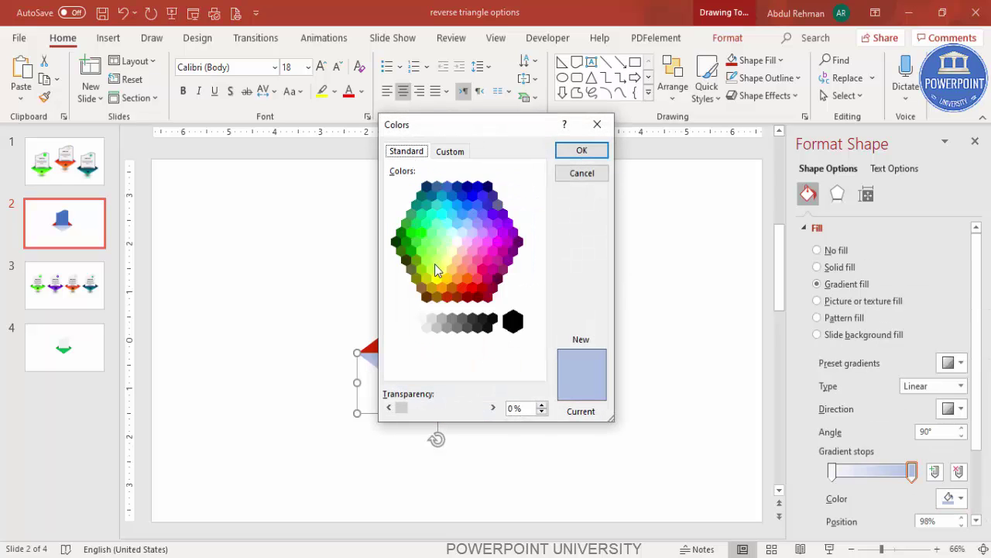
click(442, 288)
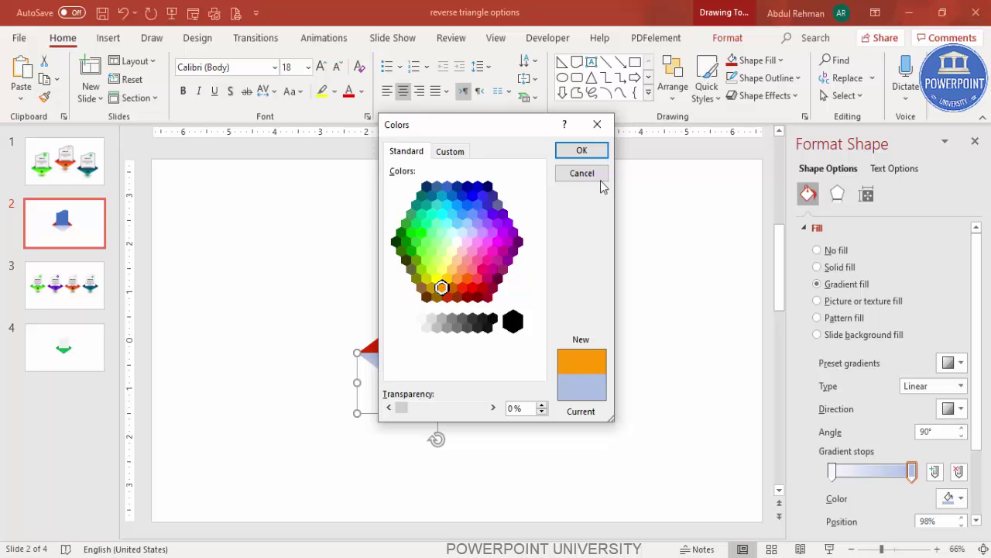
click(582, 150)
- Colour the leftmost gradient stop yellow
click(833, 471)
click(961, 498)
click(890, 467)
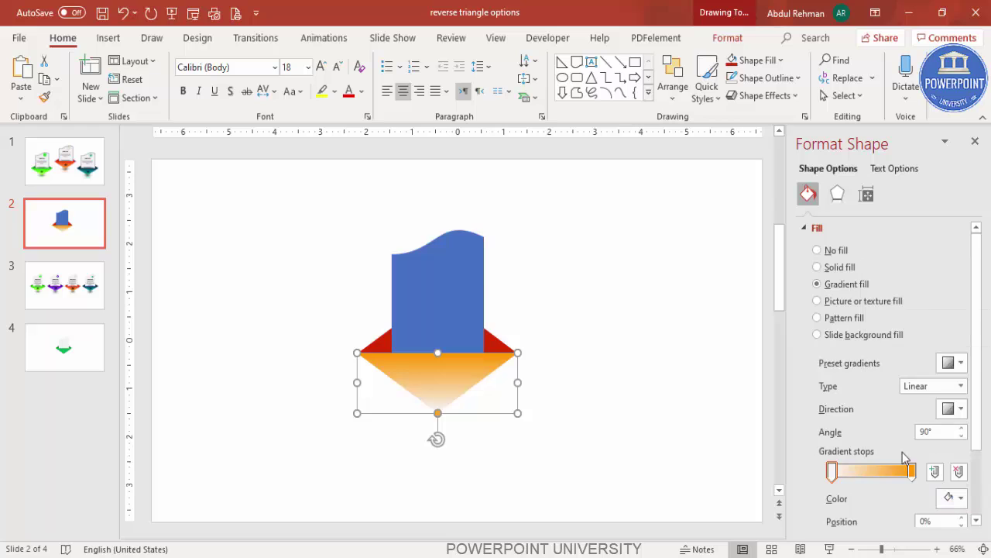
click(412, 152)
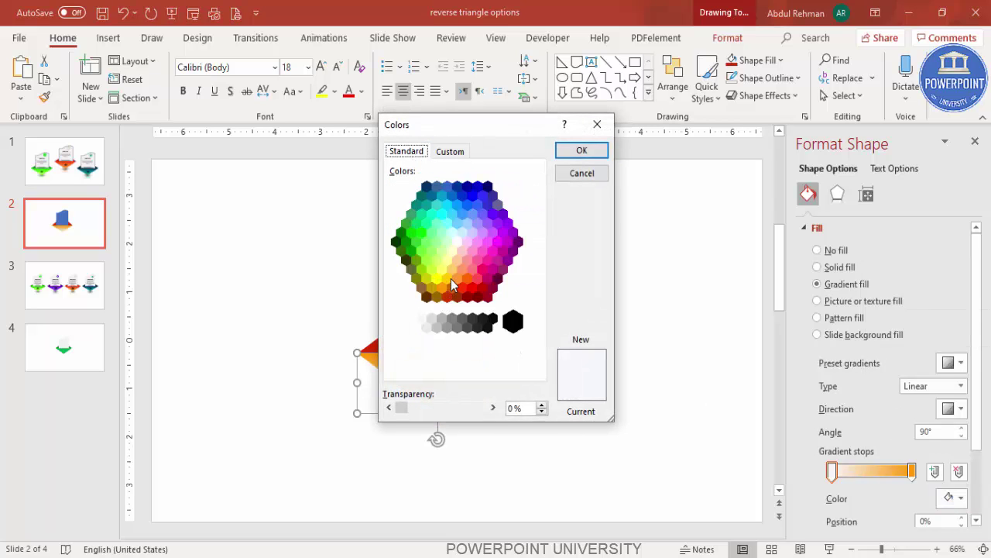
click(449, 279)
click(581, 150)
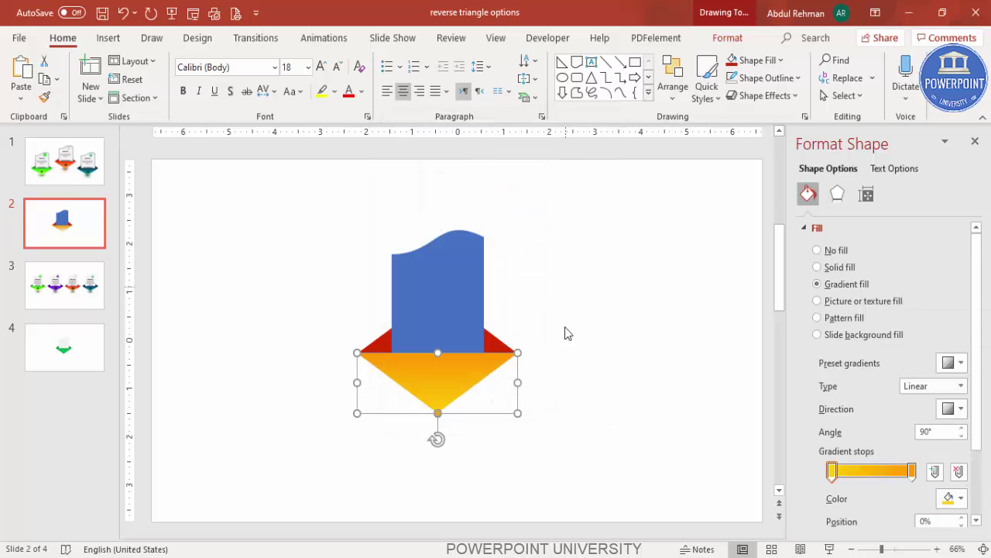
click(577, 376)
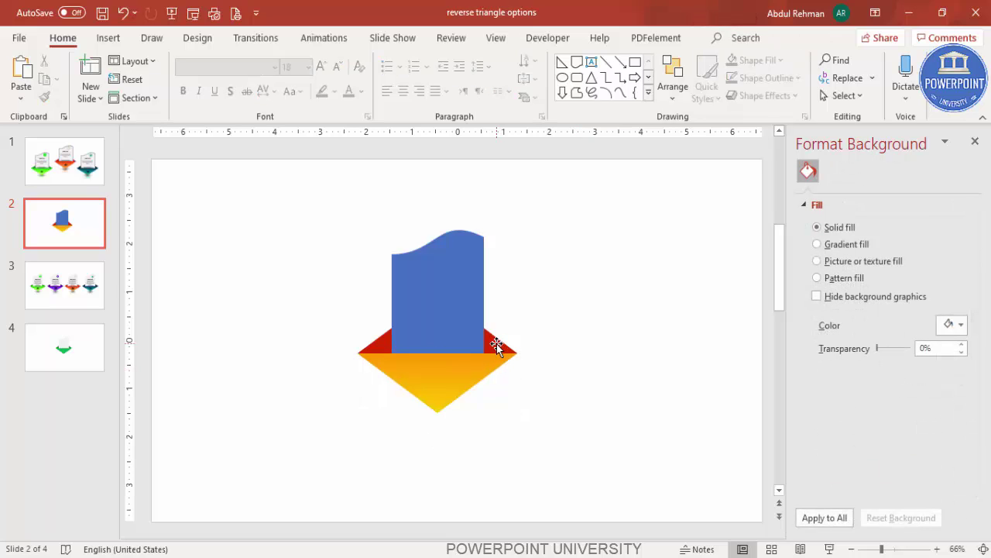
- Fill the wavy card White, Background 1, Darker 15% with a Black, Text 1, Lighter 50% outline
click(470, 268)
click(762, 62)
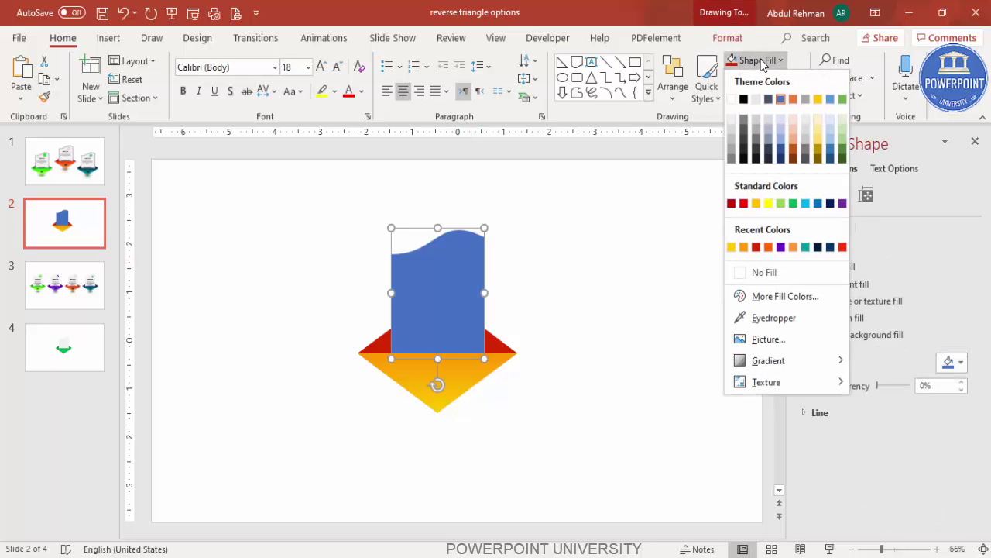
click(733, 132)
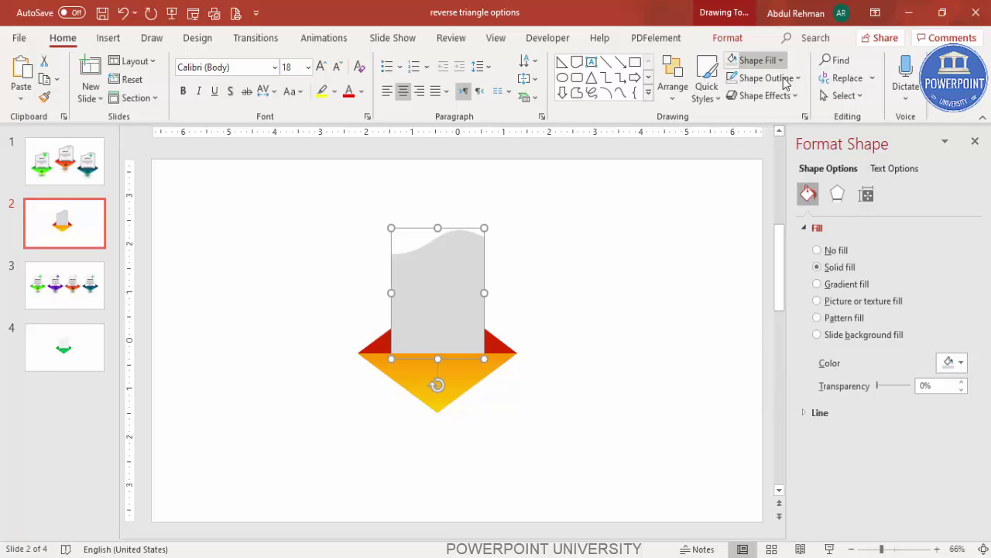
click(784, 82)
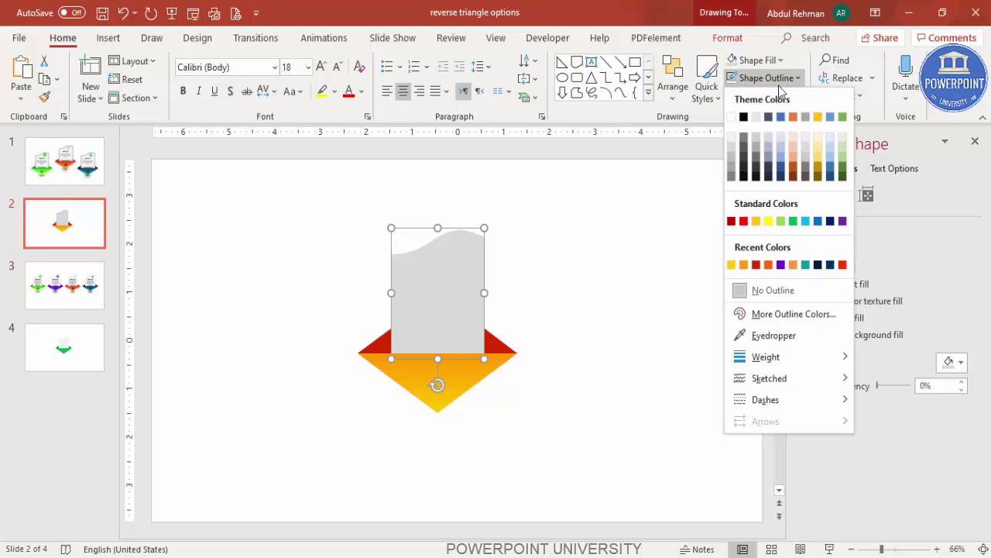
click(743, 136)
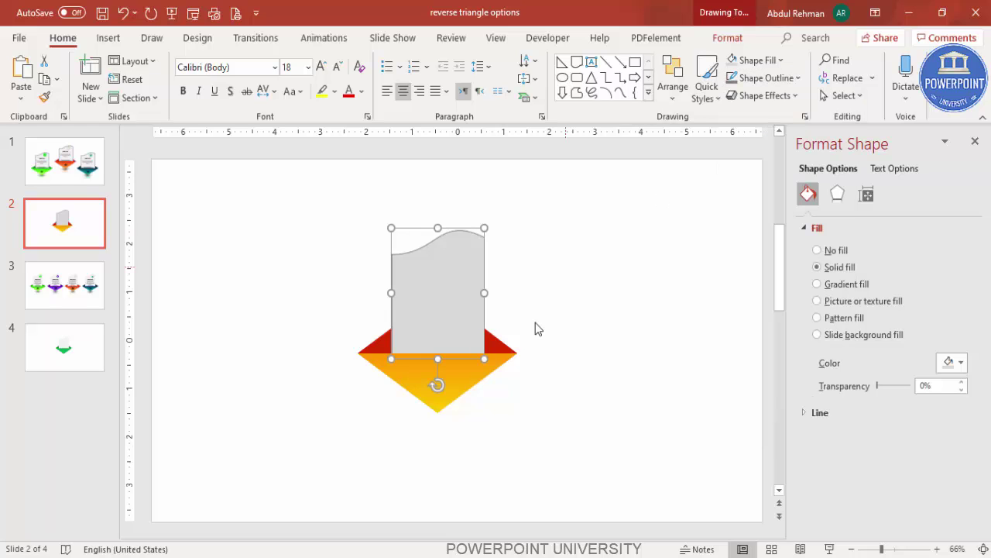
click(564, 341)
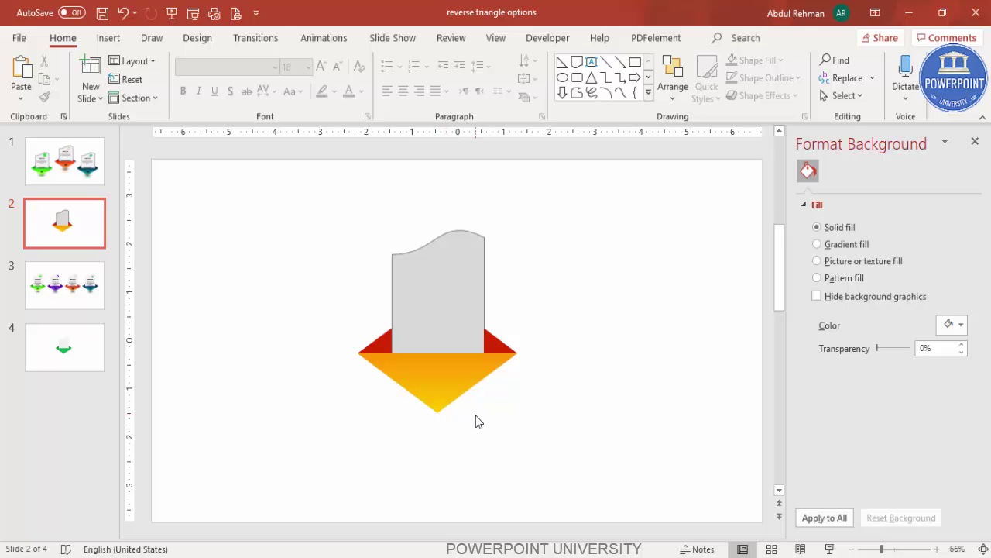
- Draw a small outline-free ellipse below the triangle's tip
click(119, 41)
click(234, 109)
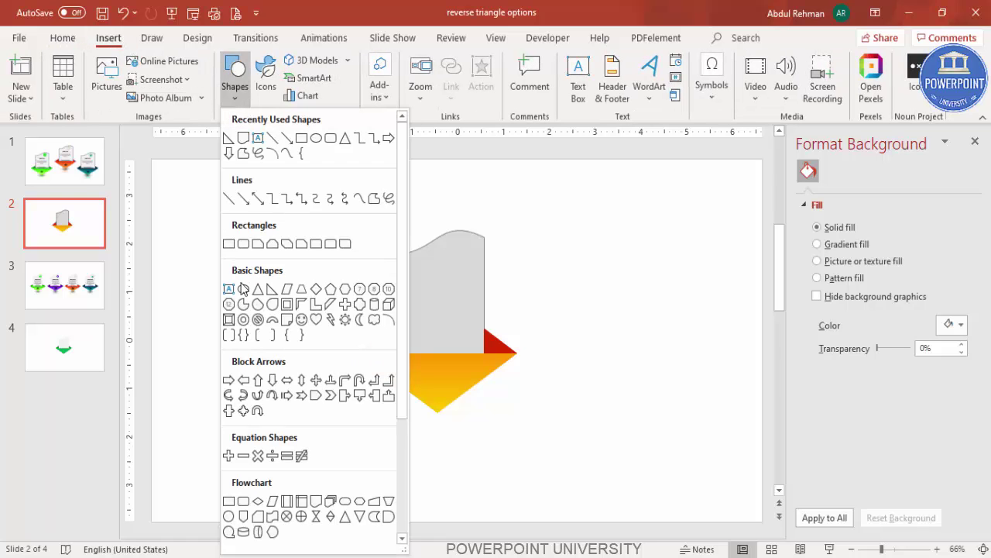
click(244, 289)
drag(415, 404, 445, 418)
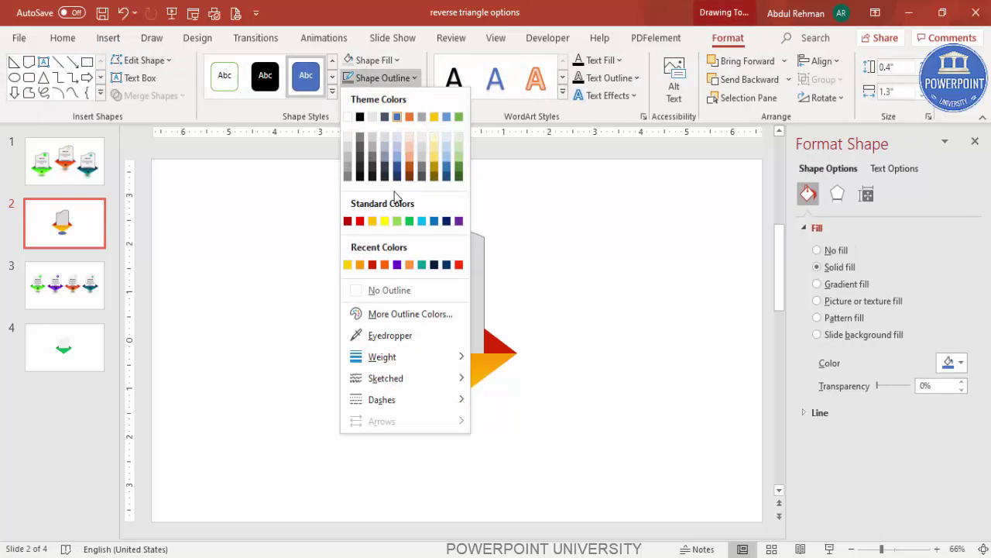
click(408, 291)
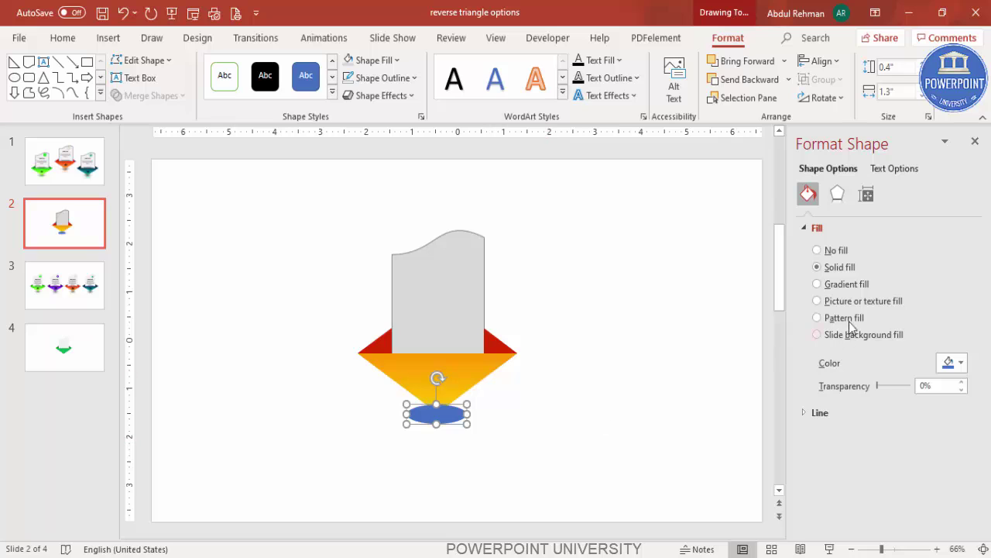
- Give the ellipse a radial gradient fill radiating from the centre
click(864, 285)
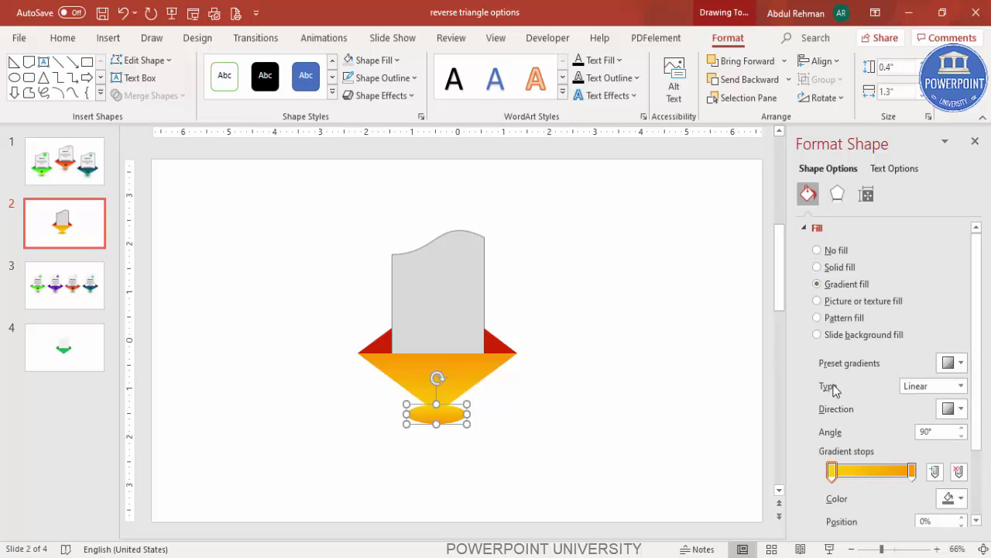
click(931, 391)
click(929, 414)
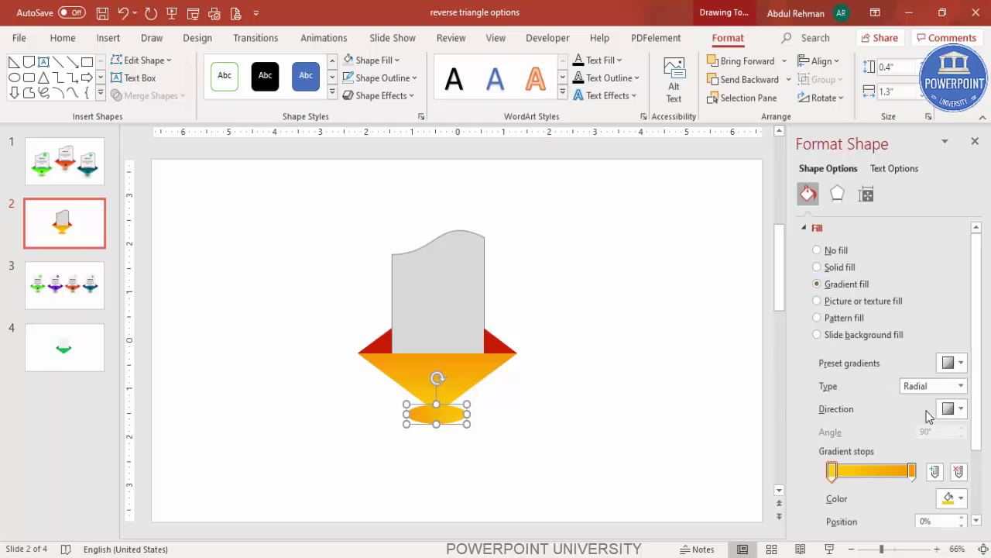
click(953, 410)
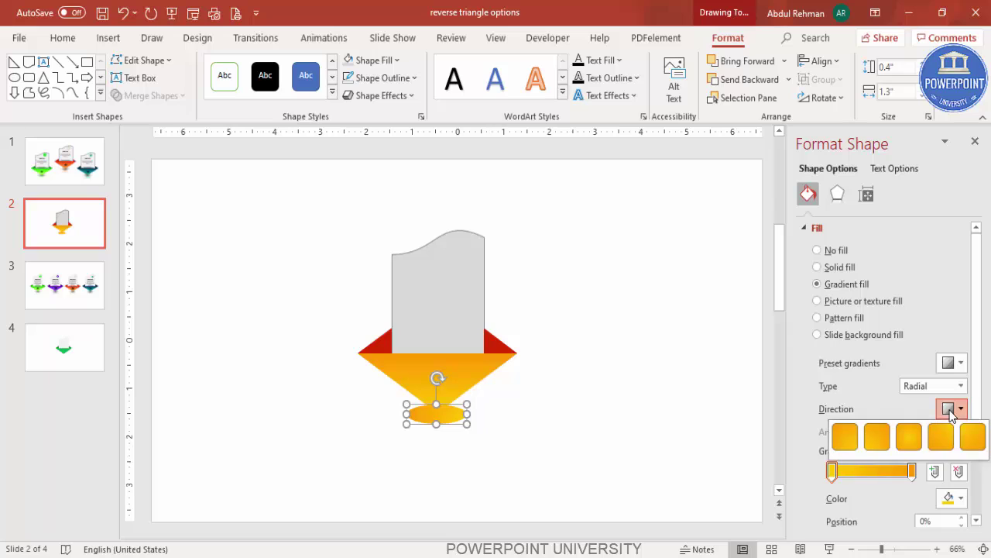
click(910, 436)
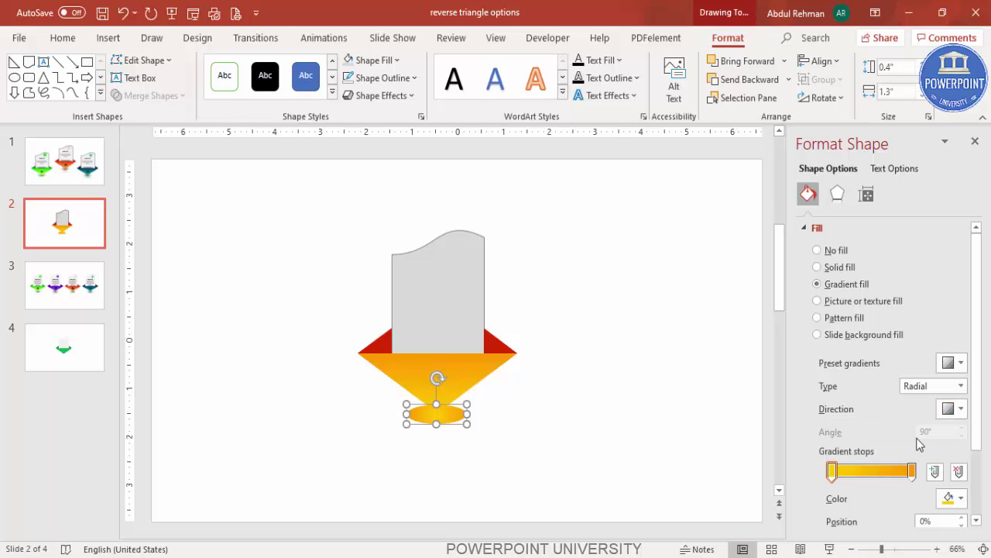
- Set the left gradient stop to black and the right stop to white
click(832, 470)
click(951, 497)
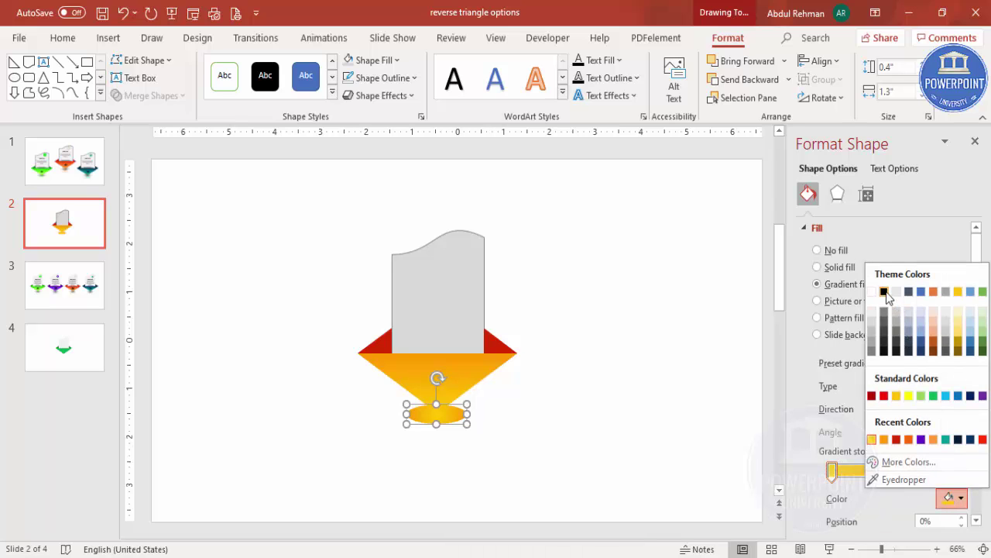
click(883, 292)
click(913, 474)
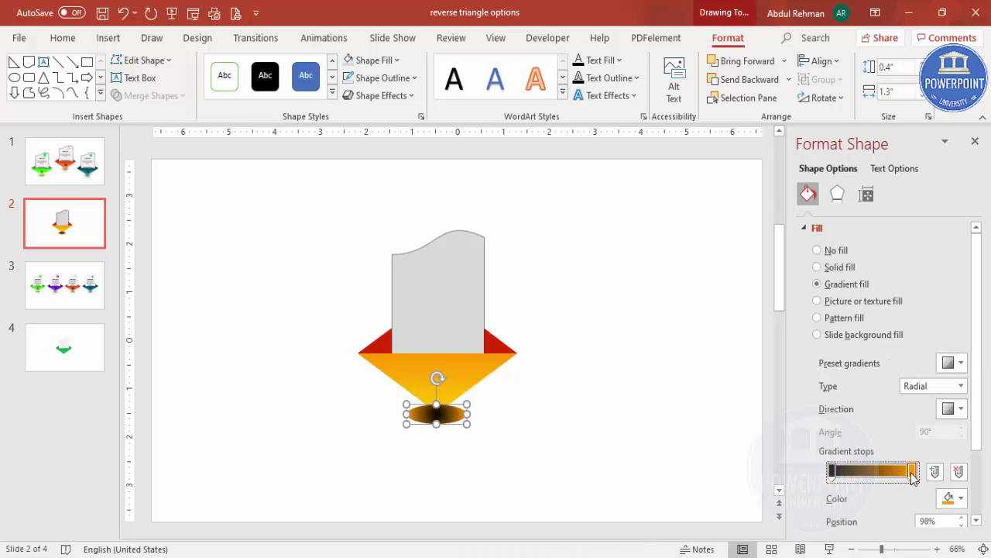
click(952, 497)
click(872, 293)
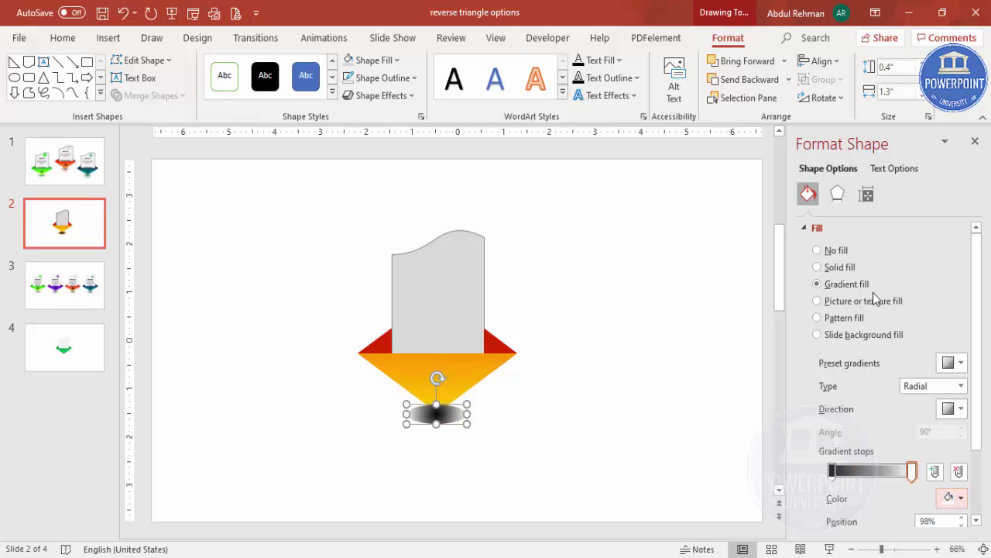
- Make the white stop 100% transparent and the black stop 15% transparent
scroll(986, 335, down, 3)
drag(885, 454, 914, 454)
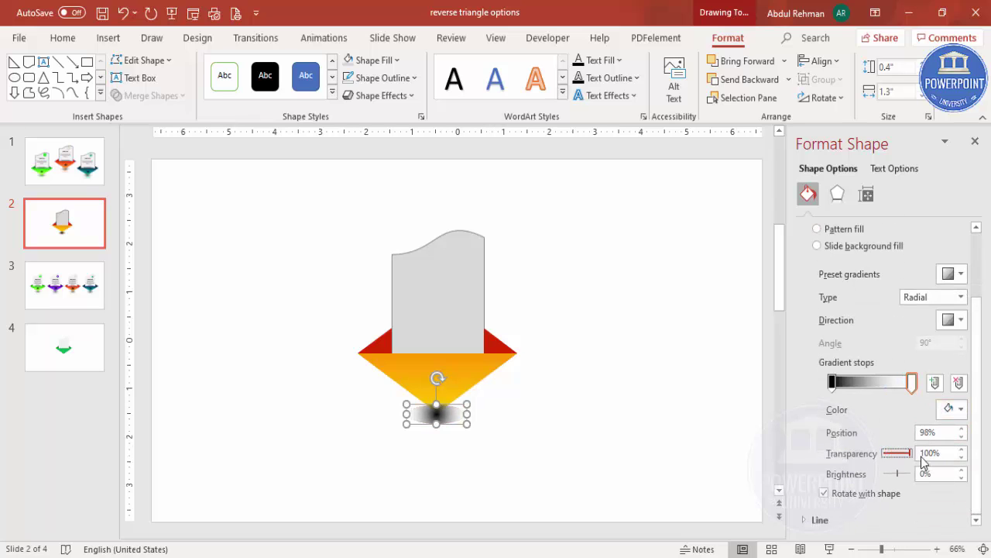
click(833, 382)
drag(884, 453, 889, 454)
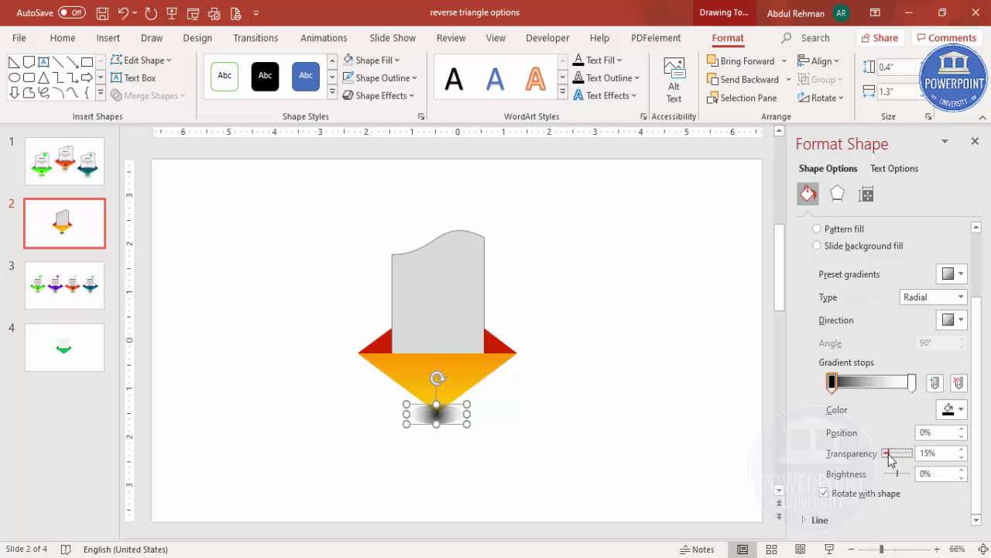
click(838, 195)
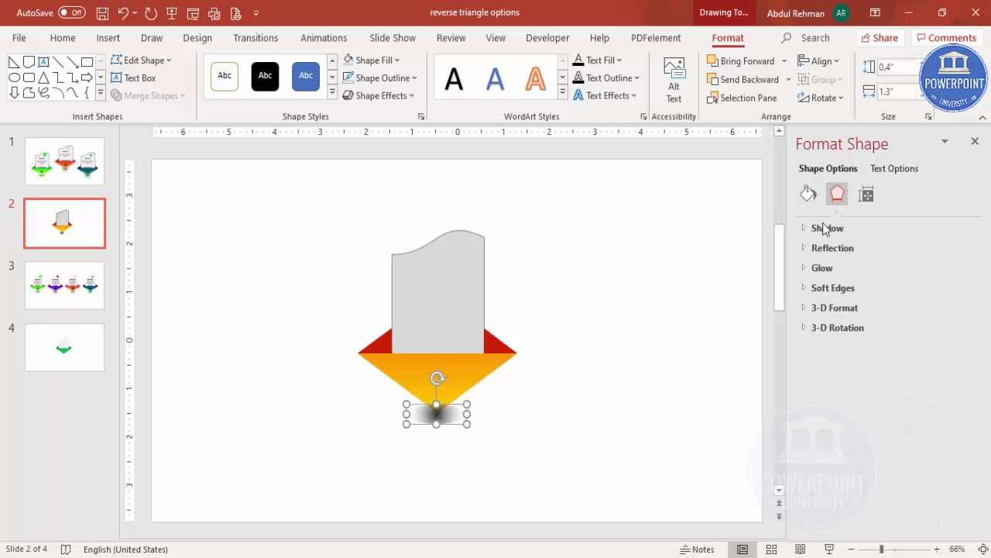
- Give the ellipse 10 pt soft edges and enlarge it centred under the triangle's tip
click(855, 288)
click(962, 327)
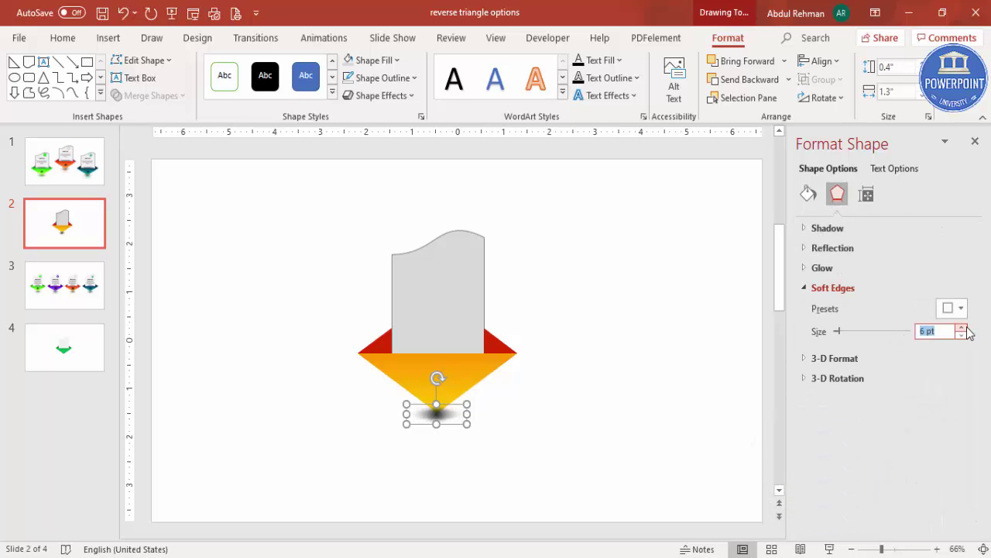
drag(471, 424, 446, 414)
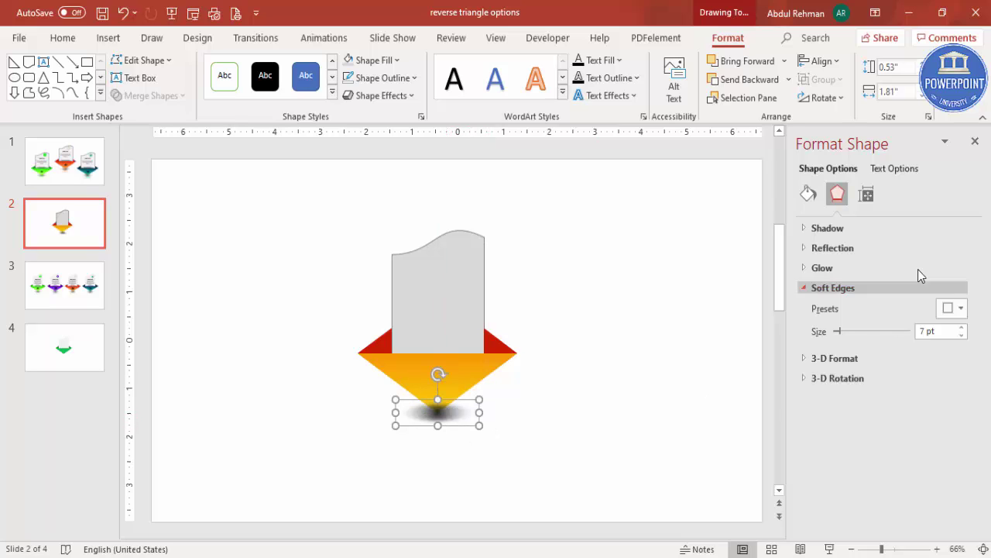
click(962, 328)
click(961, 328)
click(961, 329)
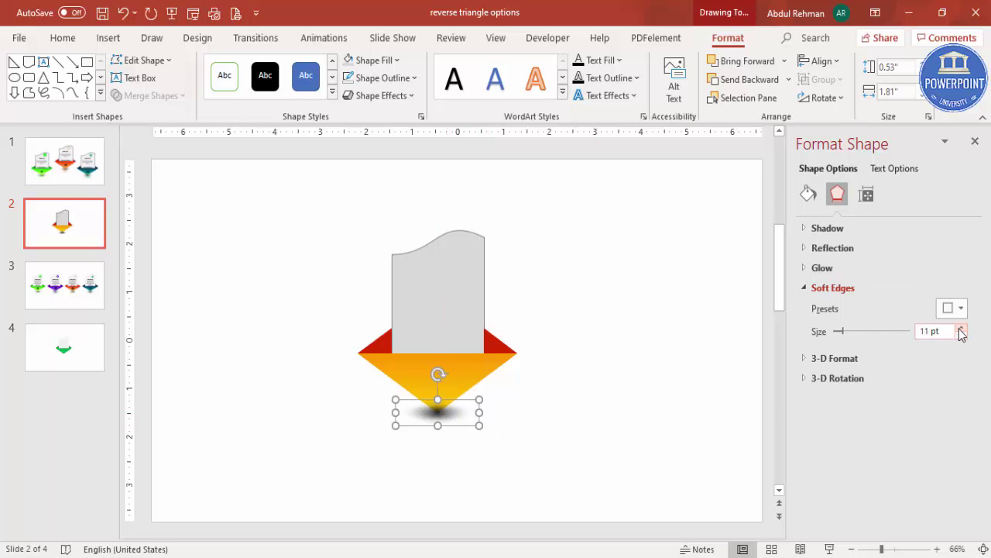
- Adjust the ellipse's fill settings and send it to the back behind the triangle
click(809, 194)
drag(982, 444, 910, 482)
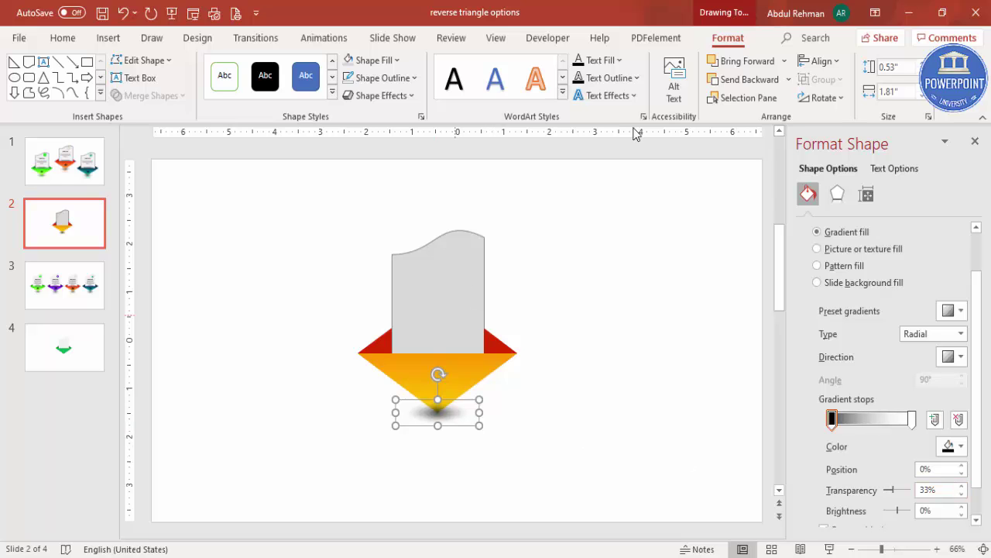
click(789, 79)
click(755, 120)
click(586, 336)
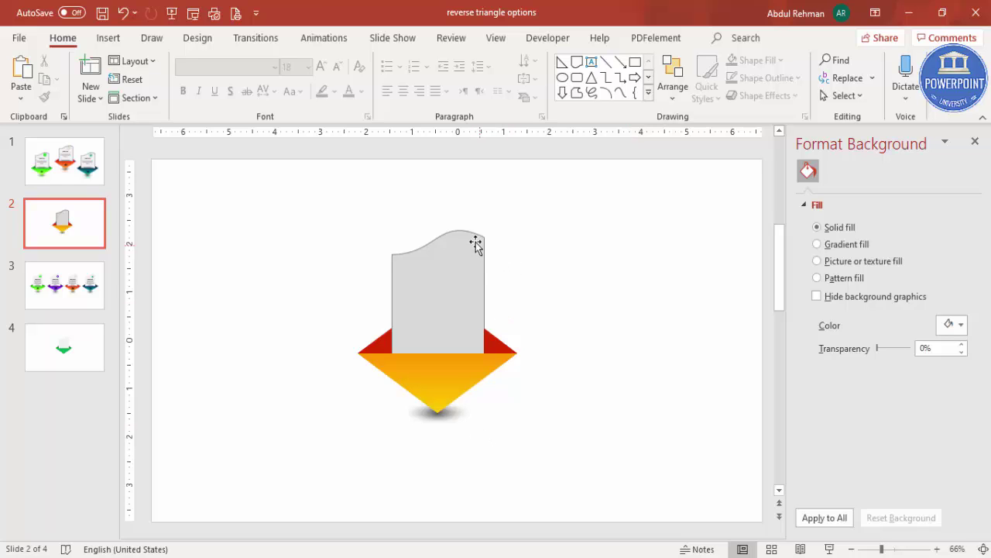
- Insert a 0.5" pie-chart icon, place it atop the grey card, and colour it orange
click(108, 38)
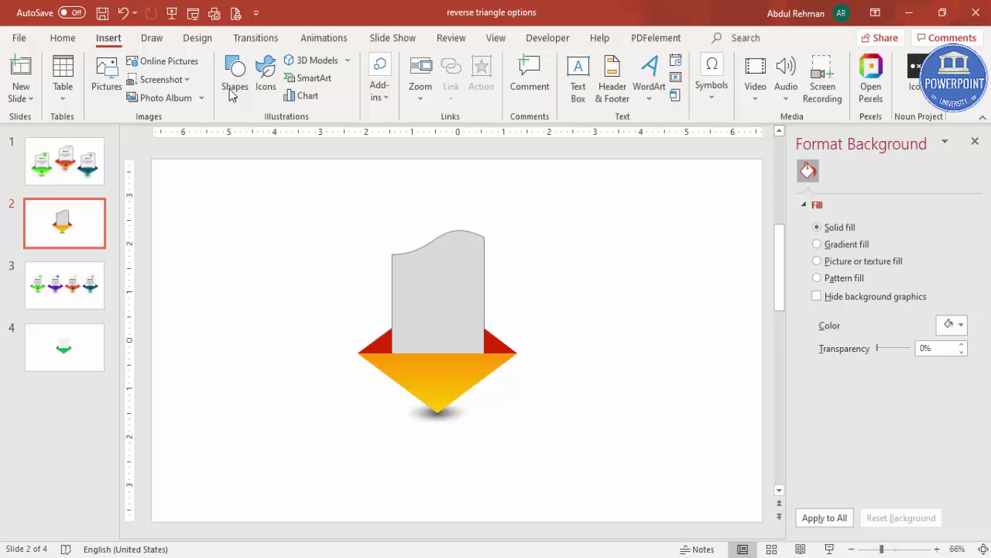
click(264, 90)
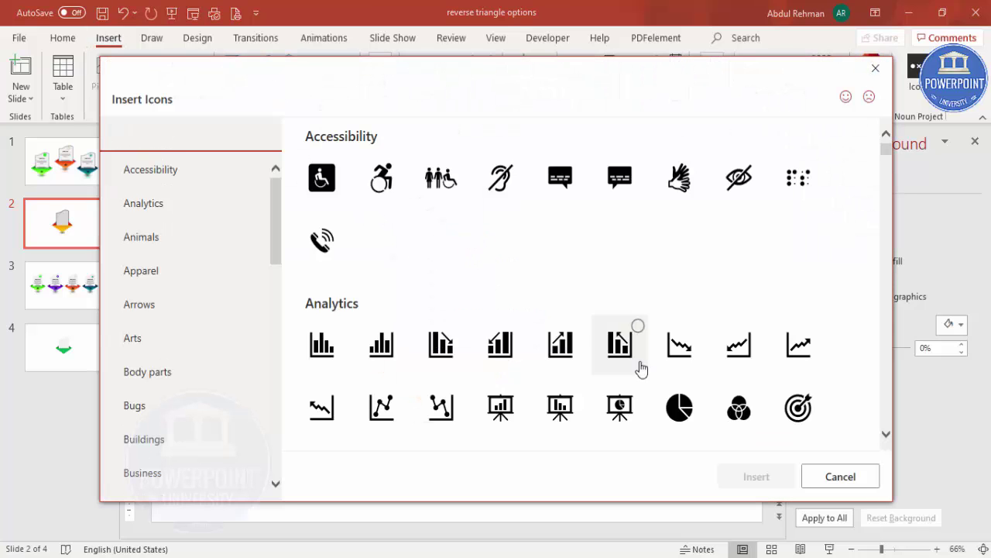
click(681, 407)
click(753, 474)
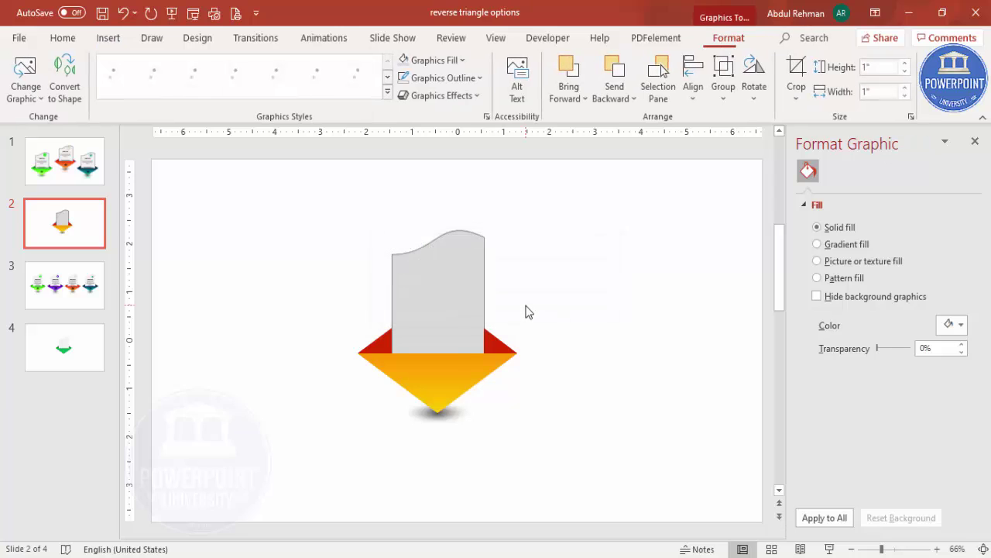
click(889, 68)
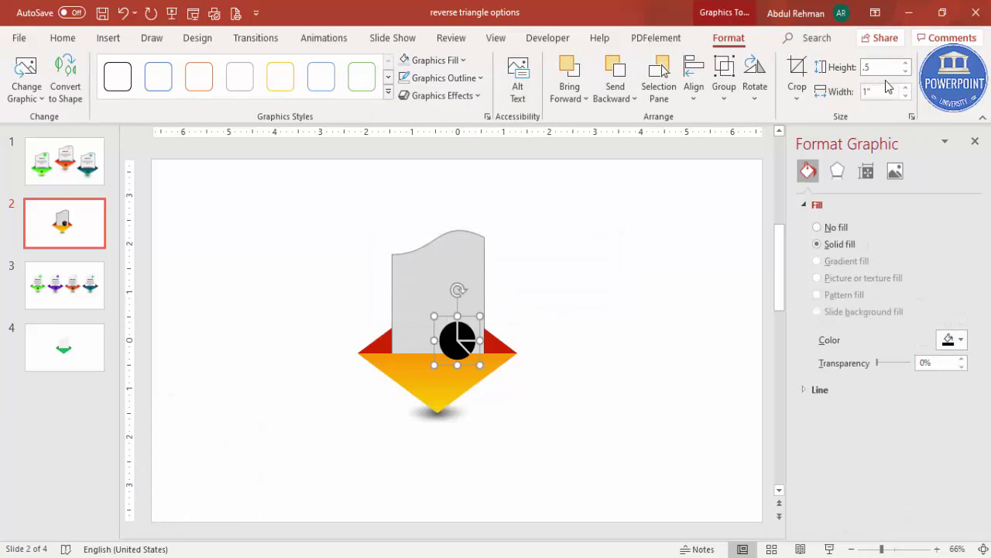
key(Return)
drag(448, 330, 458, 256)
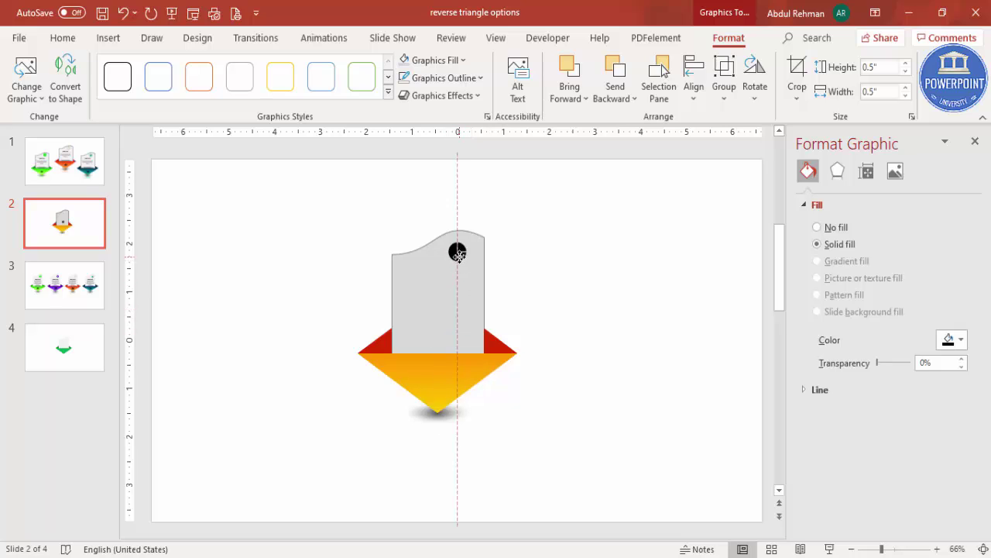
click(418, 61)
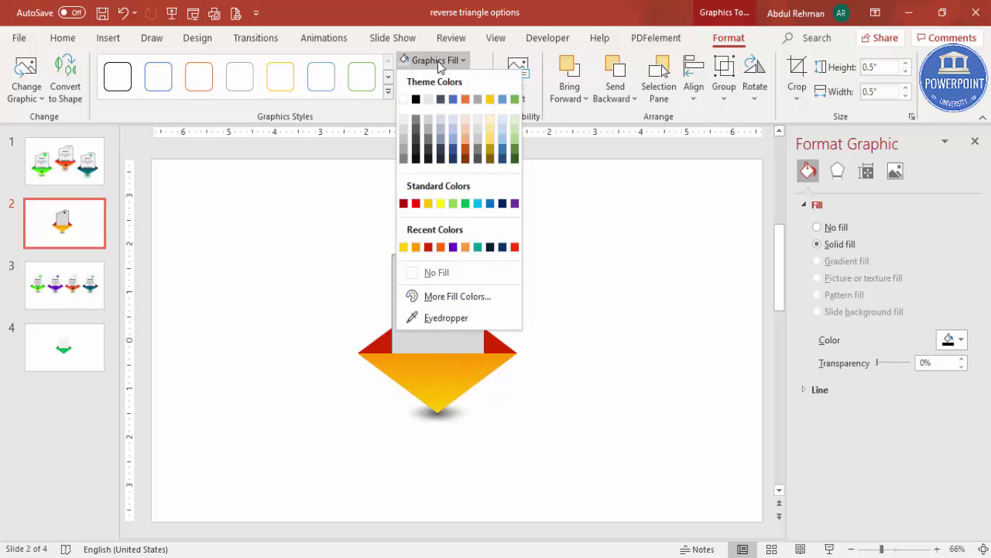
click(416, 247)
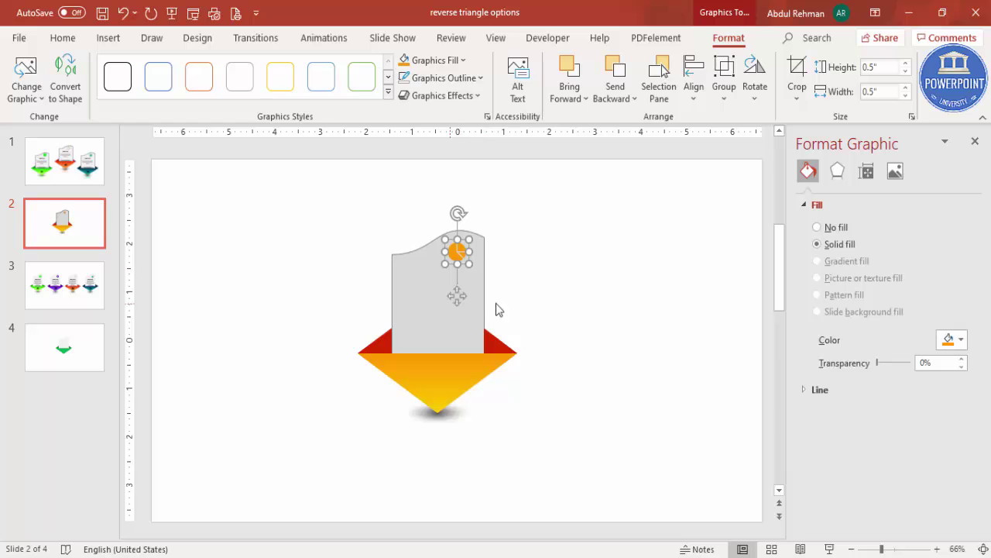
click(409, 213)
- Draw a text box across the grey card beneath the icon
click(108, 37)
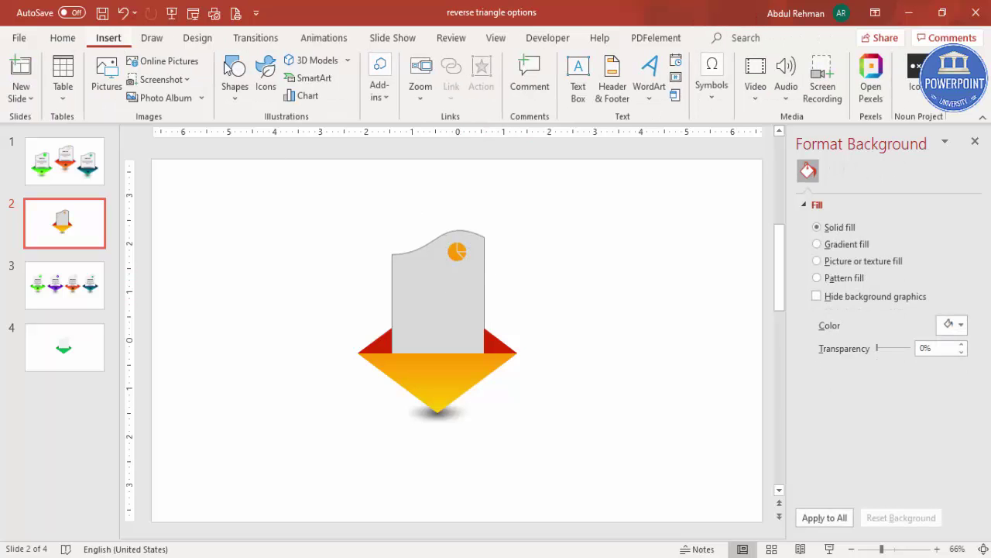
click(577, 78)
drag(400, 284, 486, 295)
- Enter the title 'YOUR TITLE', centred, black and bold
text(YOUR TITLE)
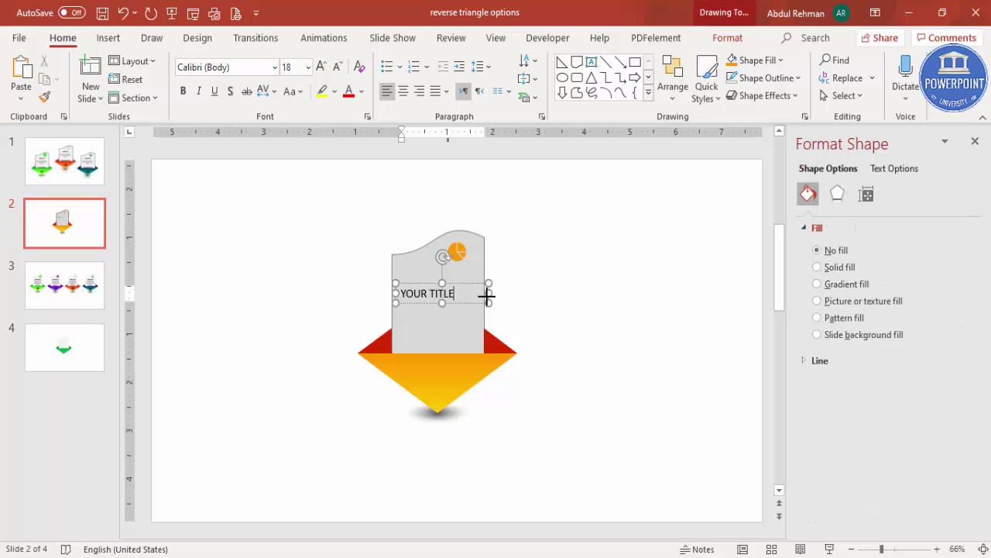
key(Escape)
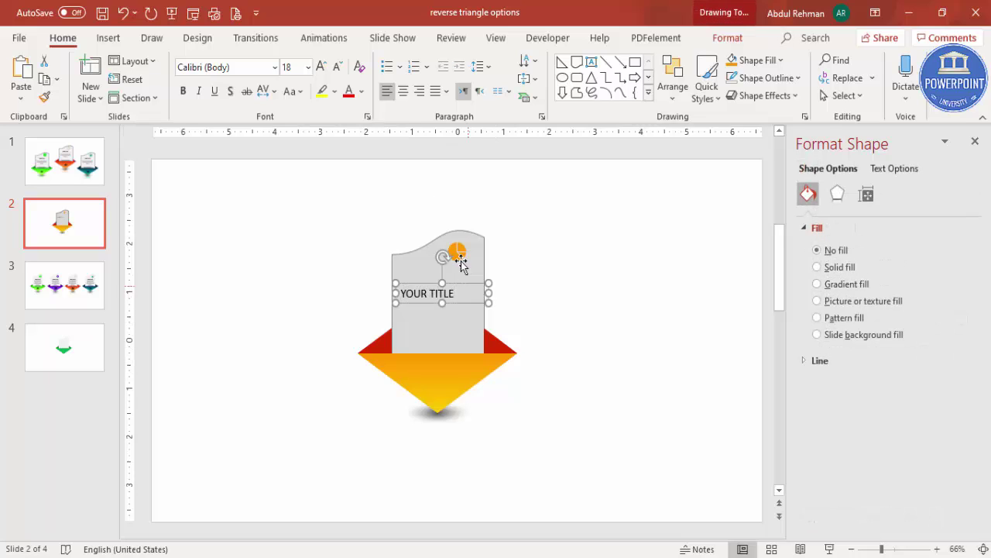
click(403, 91)
click(361, 92)
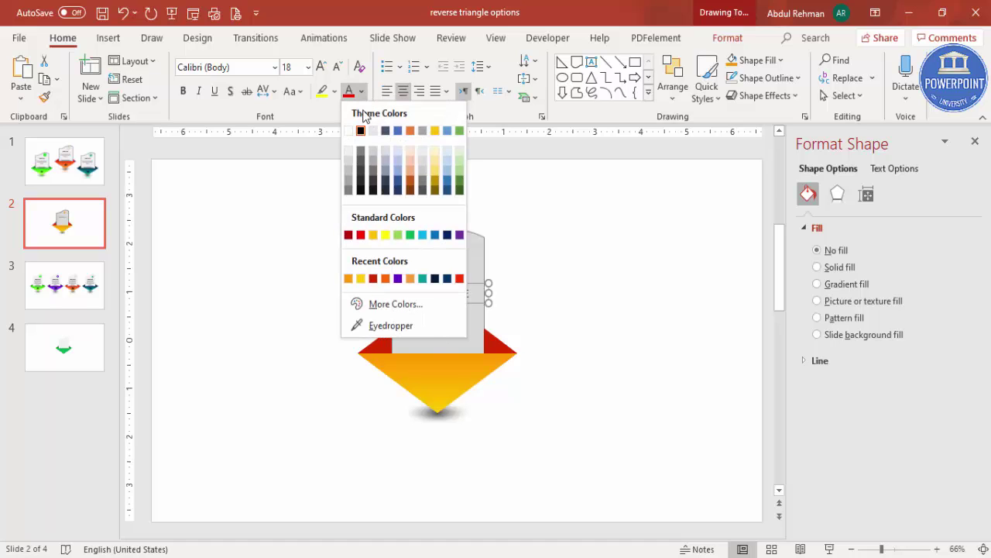
click(361, 130)
drag(472, 285, 469, 277)
click(184, 91)
click(612, 314)
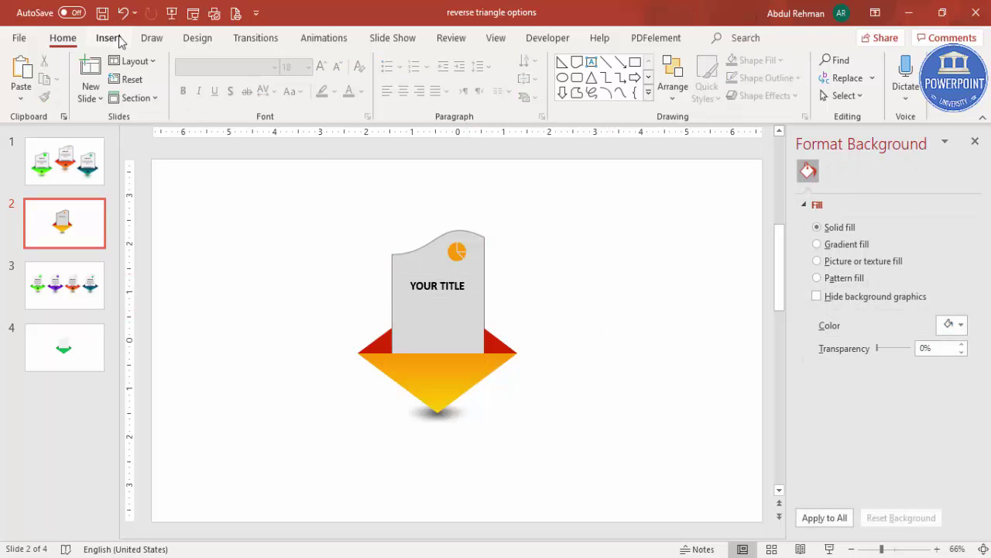
- Add a text box below the title reading 'Add your detail text here'
click(109, 38)
click(577, 77)
drag(395, 308, 478, 338)
text(Add your detail te)
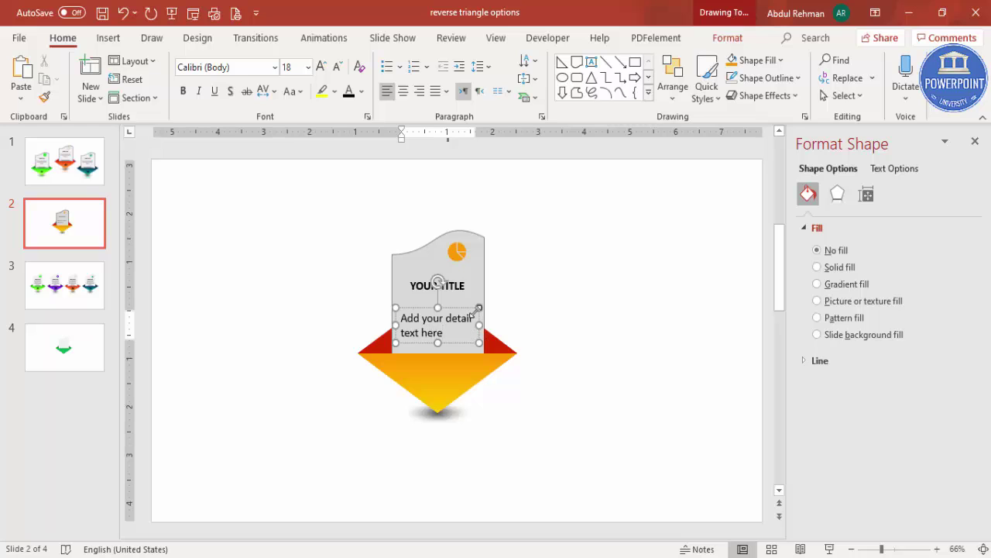
text(xt here)
- Centre the 'Add your detail text here' line and reduce it to 12 pt
click(467, 308)
click(403, 90)
click(337, 67)
click(337, 67)
click(337, 66)
click(337, 66)
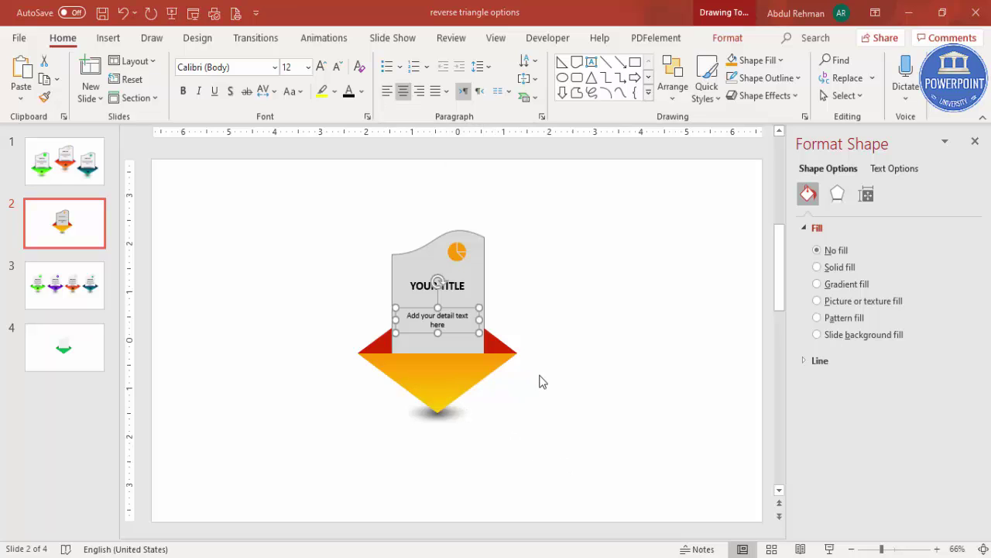
click(109, 38)
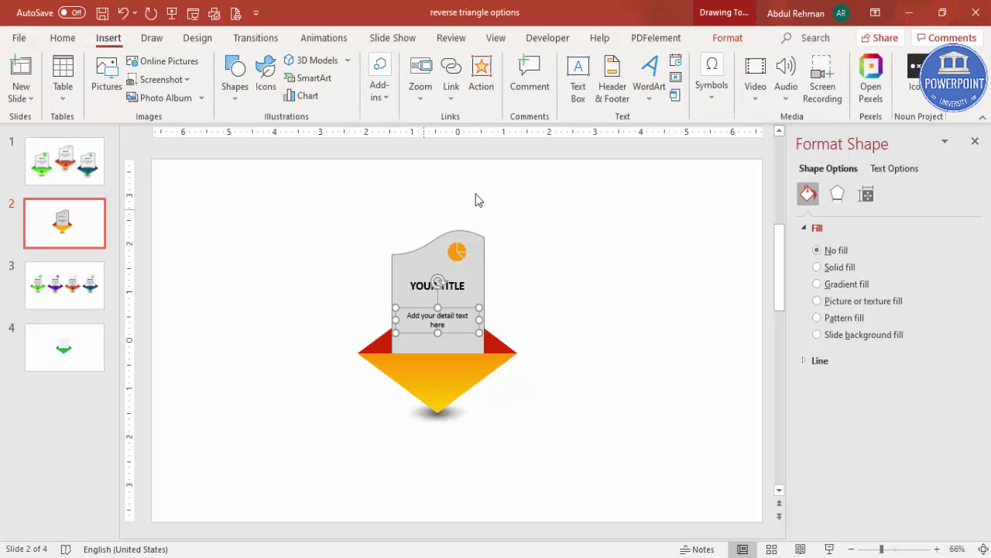
- Add a text box reading '01' on the orange triangle
click(577, 79)
drag(414, 372, 469, 392)
text(01)
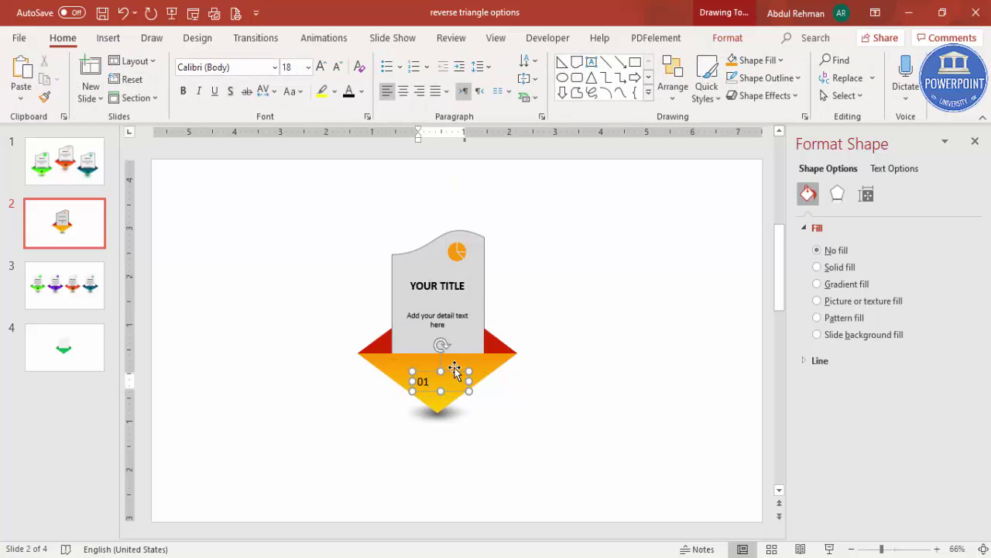
click(454, 372)
- Centre the 01, enlarge it to 44 pt and raise it into the triangle
click(403, 92)
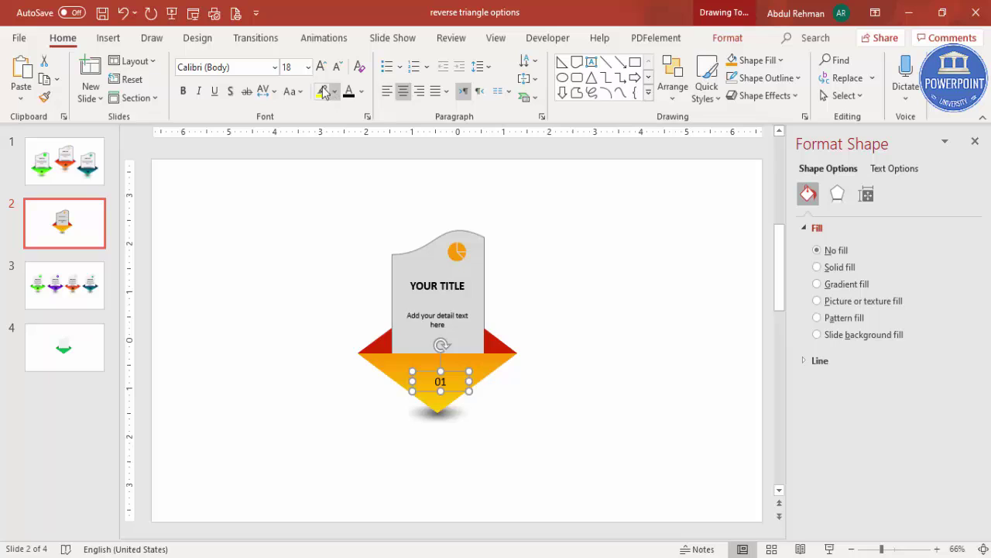
click(321, 67)
click(321, 67)
click(322, 68)
click(321, 68)
click(321, 67)
click(322, 67)
click(321, 67)
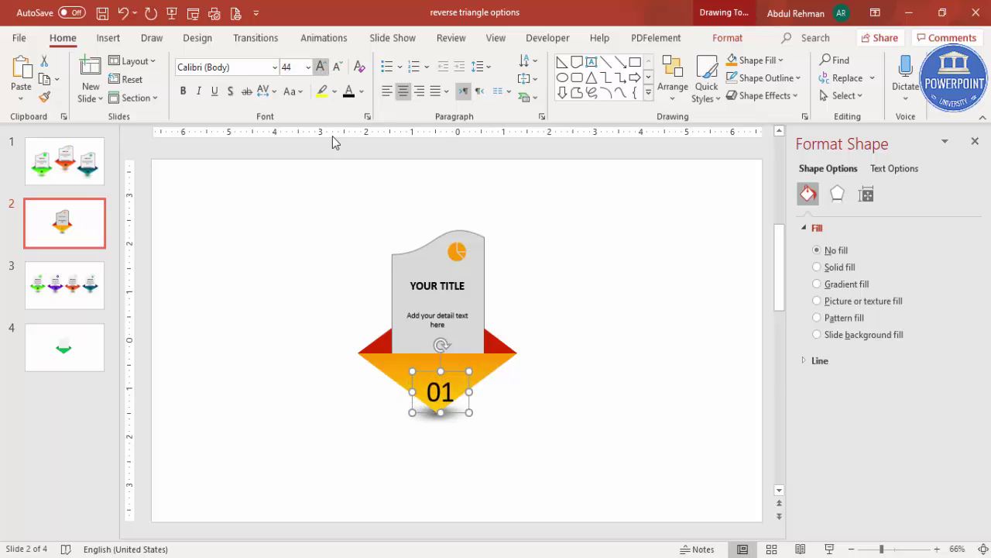
drag(459, 372, 454, 360)
click(605, 319)
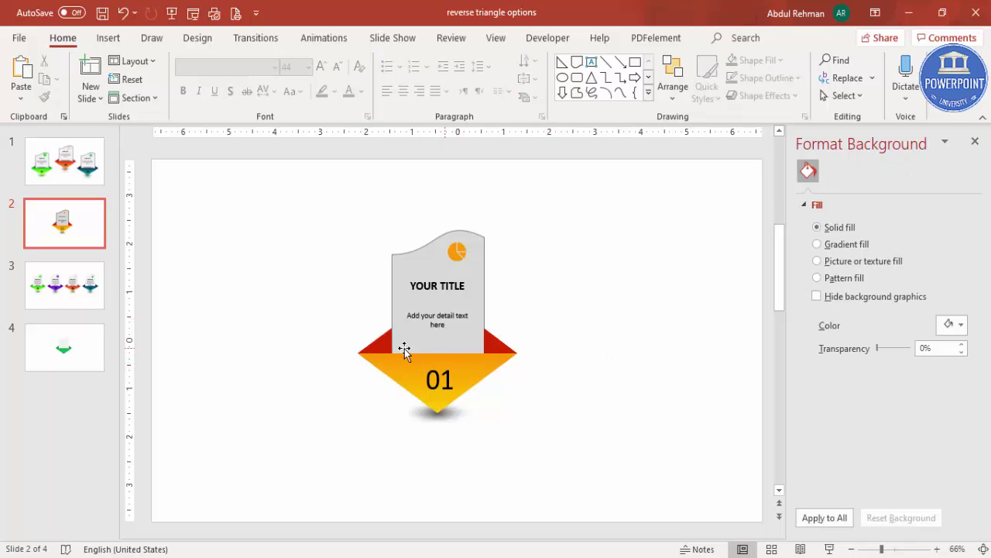
drag(287, 185, 628, 510)
- Group the card's shapes and lay out copies across the slide
click(592, 428)
key(ctrl+a)
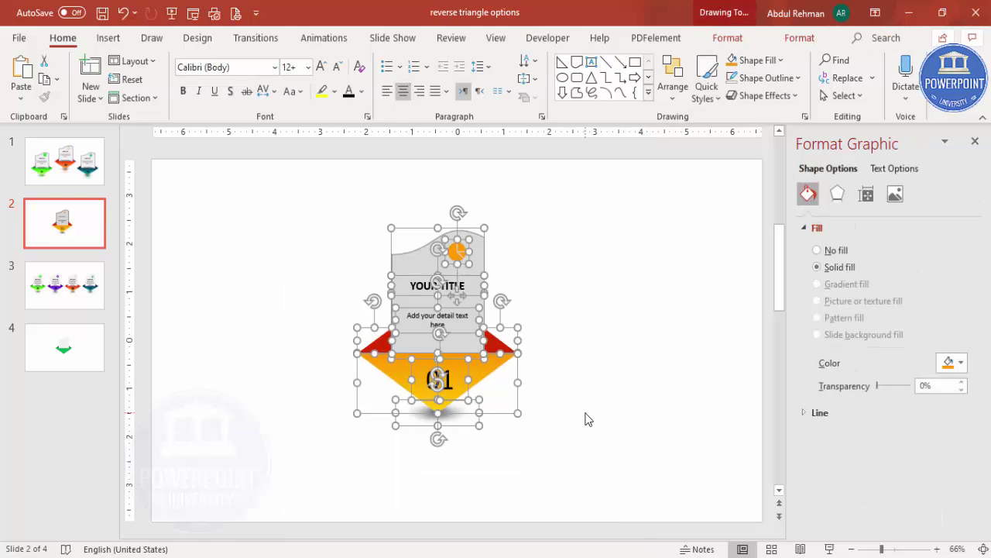
key(ctrl+g)
drag(524, 364, 575, 315)
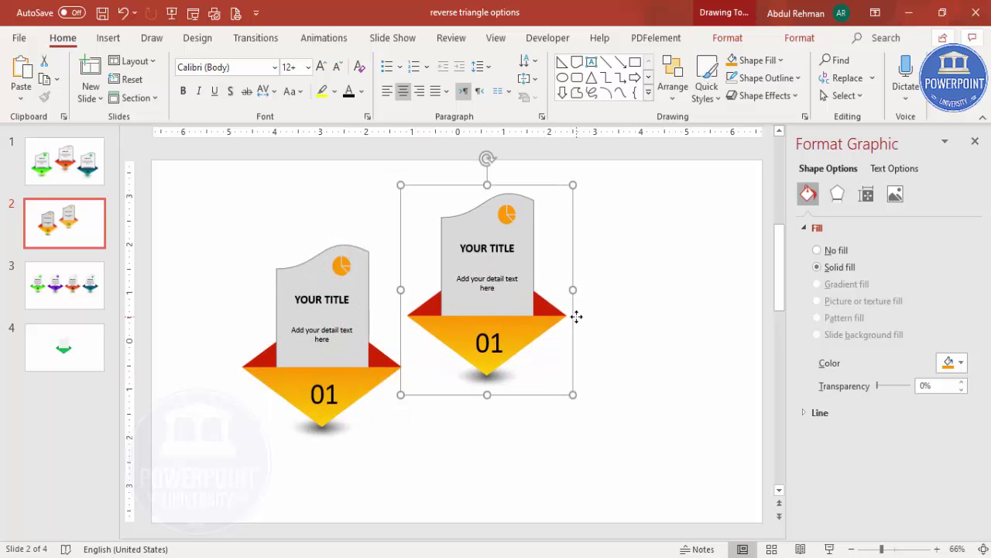
key(ctrl+d)
drag(739, 325, 734, 436)
- Renumber the middle card to 02 and the right card to 03
click(501, 350)
click(500, 350)
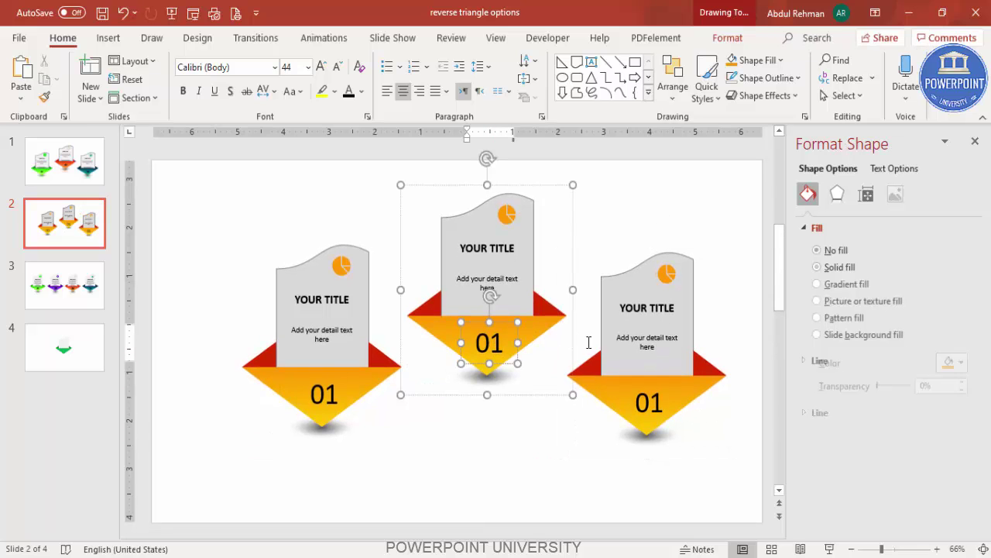
key(BackSpace)
text(2)
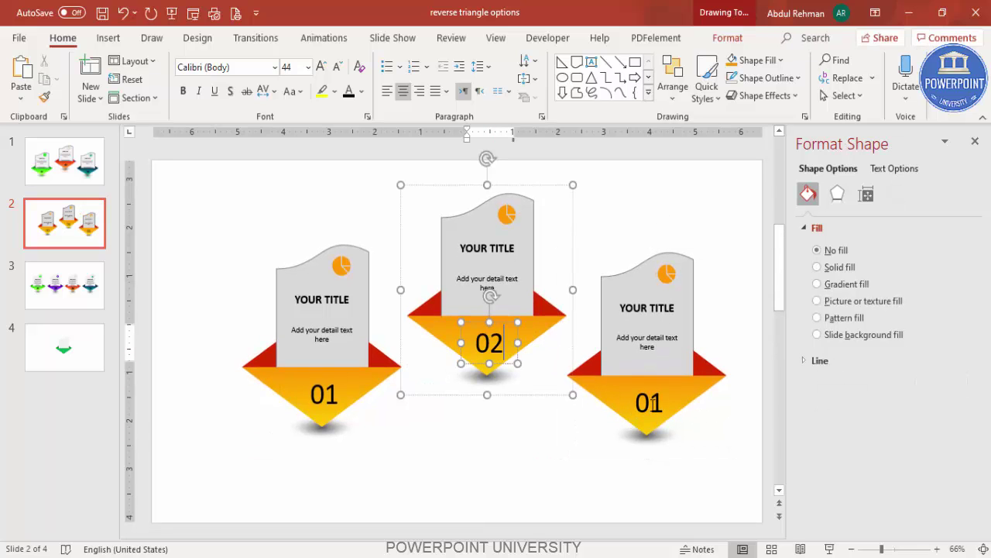
click(652, 401)
click(652, 401)
key(BackSpace)
text(3)
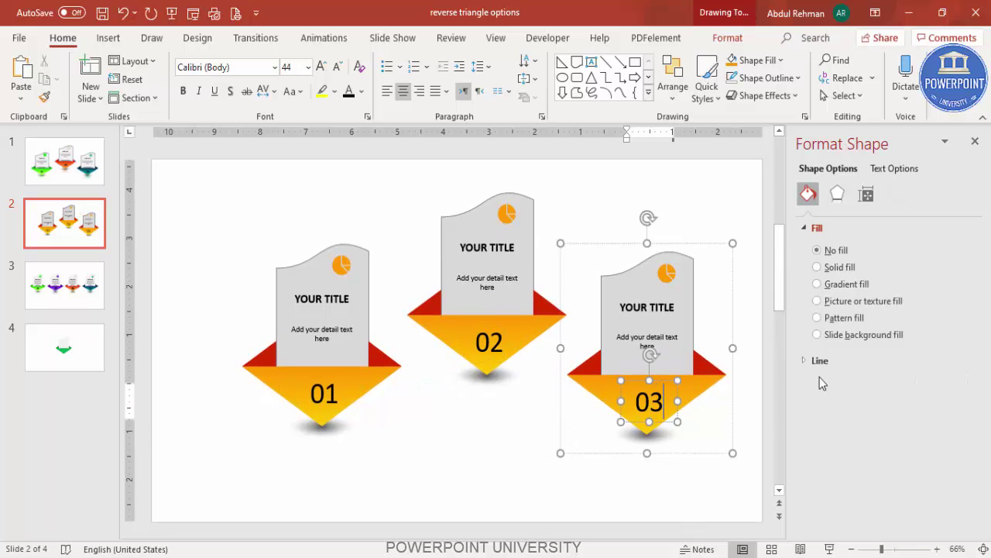
click(531, 421)
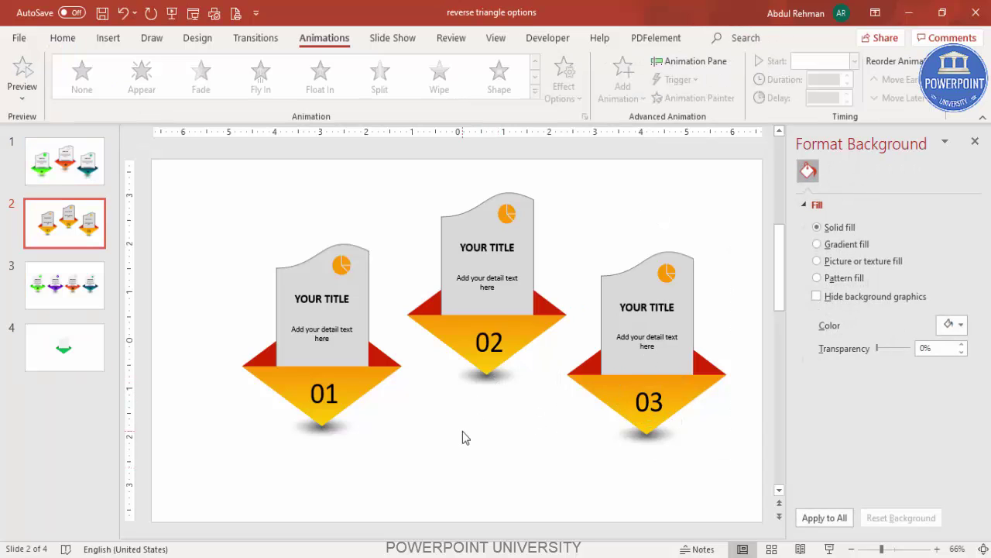
- Shift all three cards slightly left and down together
key(ctrl+a)
drag(575, 311, 550, 323)
click(631, 221)
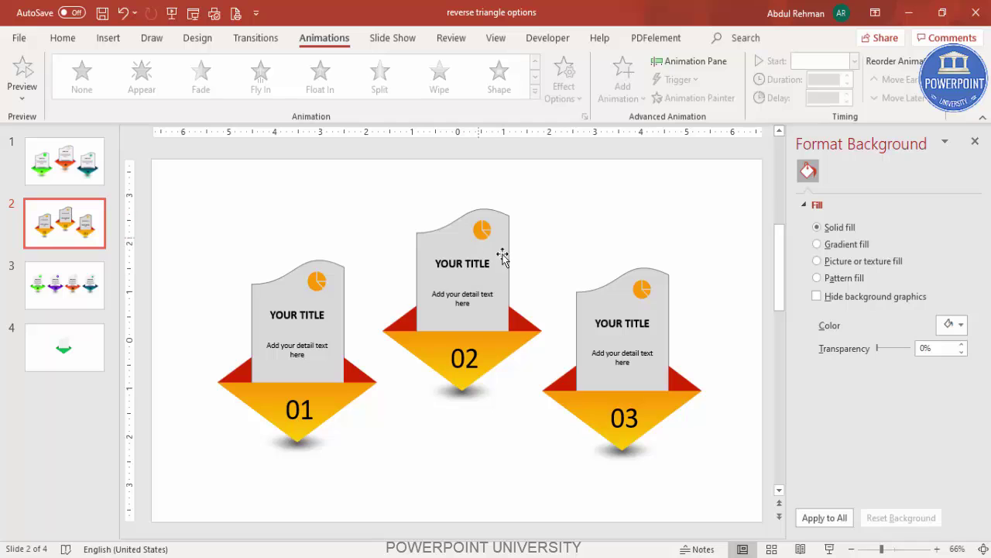
- Set the right gradient stop of the 02 card's large triangle to blue
click(513, 339)
click(505, 338)
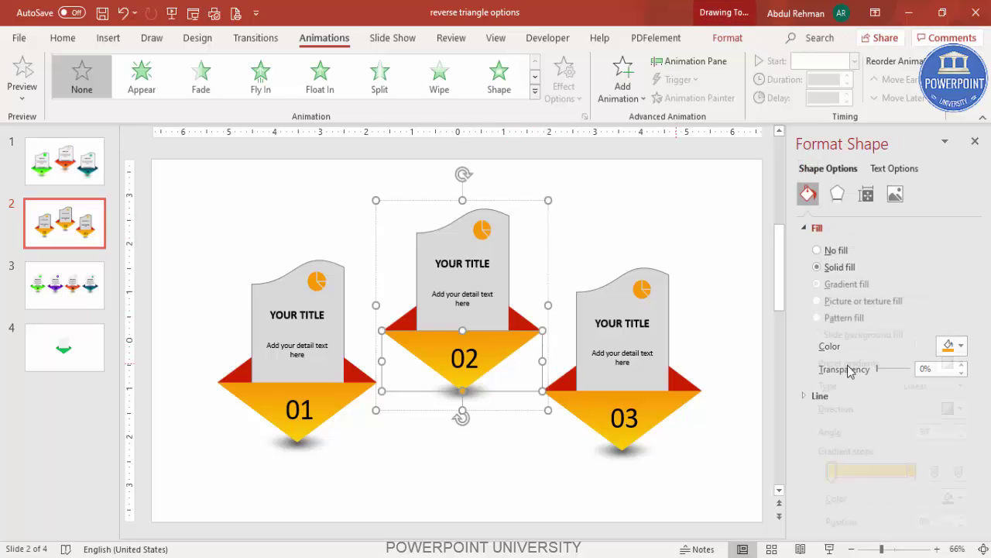
click(912, 471)
click(954, 499)
click(903, 458)
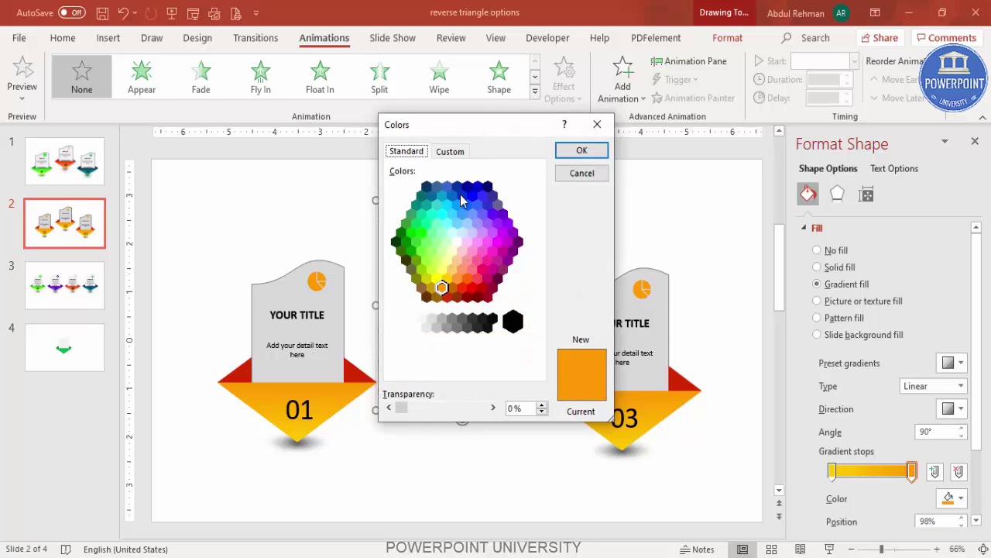
click(462, 194)
click(561, 152)
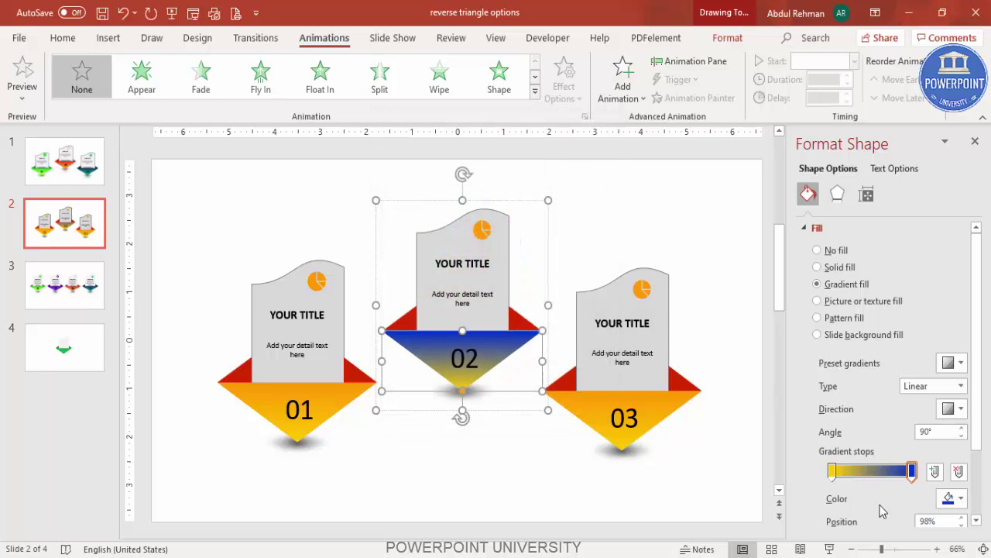
- Set the triangle's left gradient stop to a lighter blue
click(832, 471)
click(954, 499)
click(883, 460)
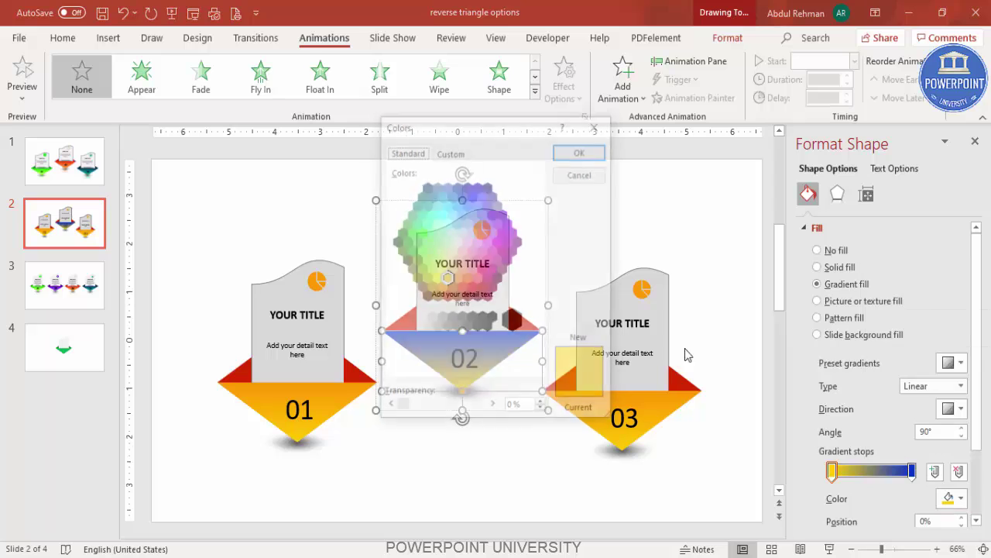
click(453, 196)
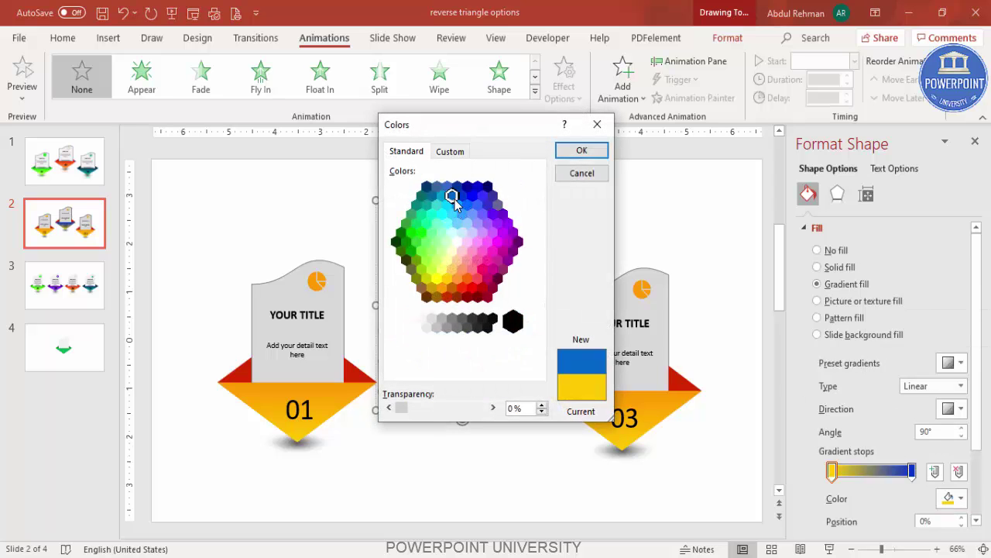
click(455, 204)
click(583, 153)
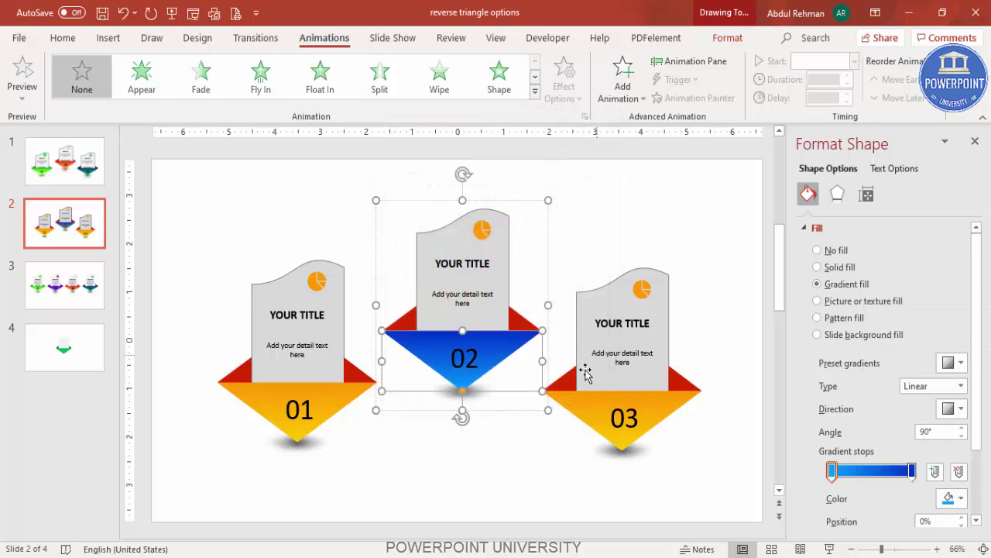
click(534, 324)
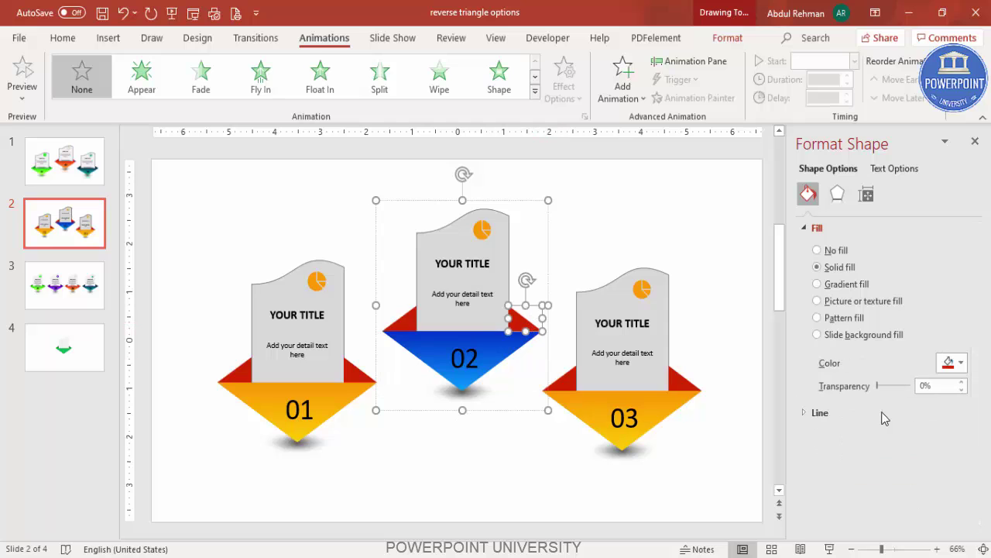
- Fill the 02 card's right small triangle with a standard dark blue
click(961, 362)
click(907, 326)
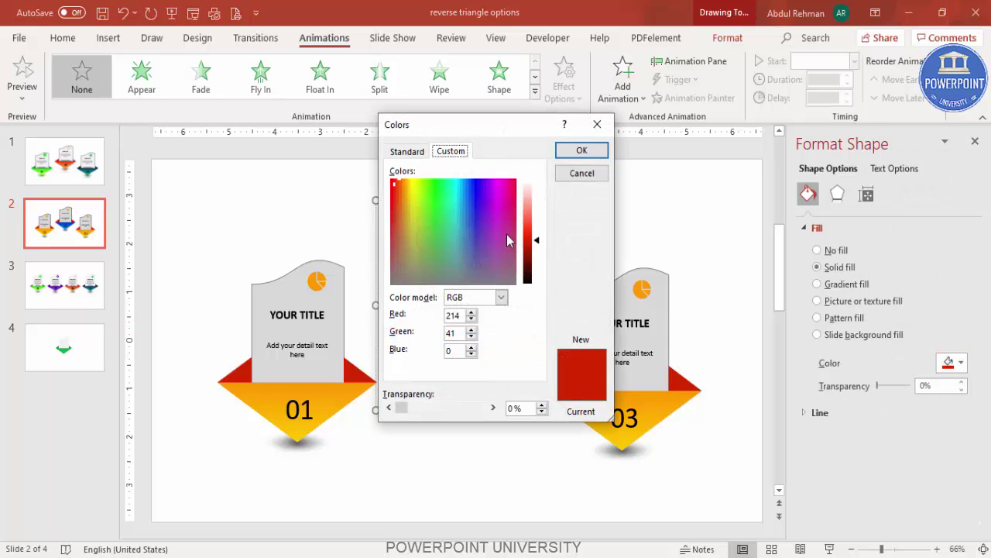
click(408, 151)
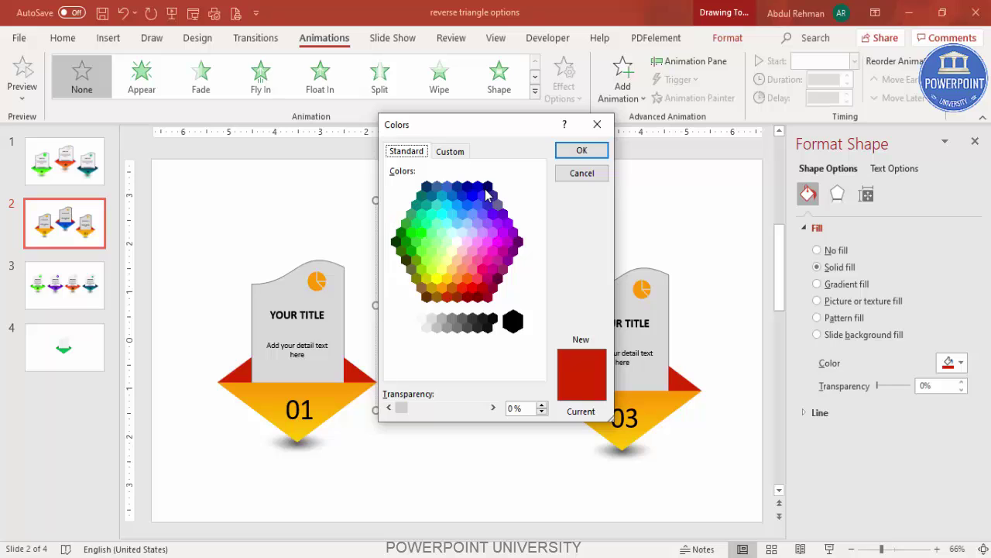
click(487, 189)
click(578, 150)
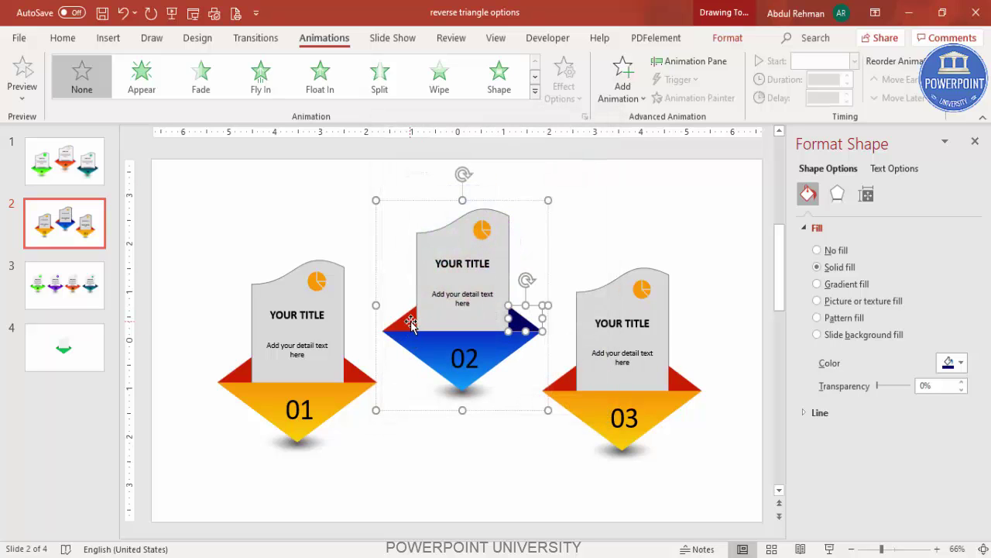
- Apply the same dark blue fill to the left small triangle
click(411, 323)
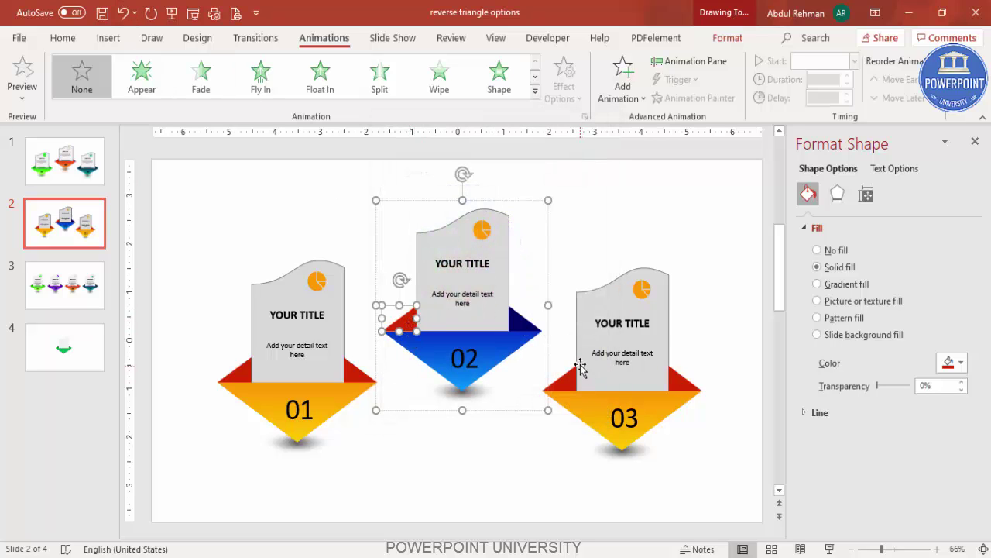
key(F4)
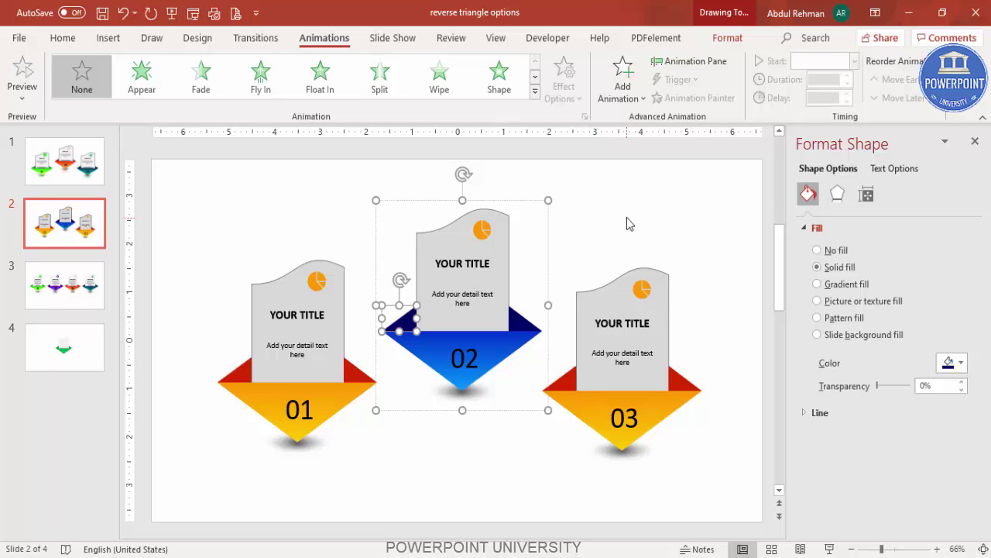
click(554, 349)
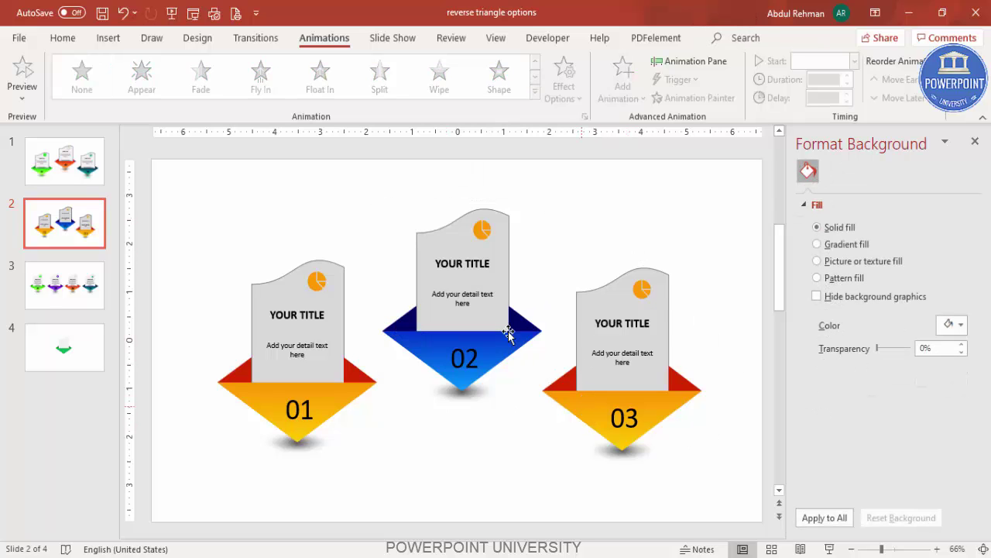
click(482, 229)
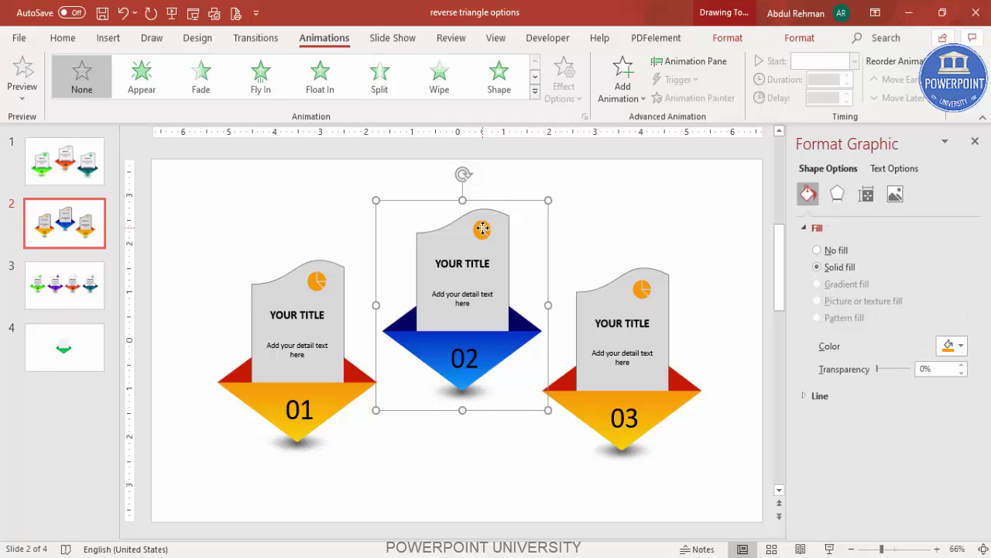
click(481, 229)
click(644, 220)
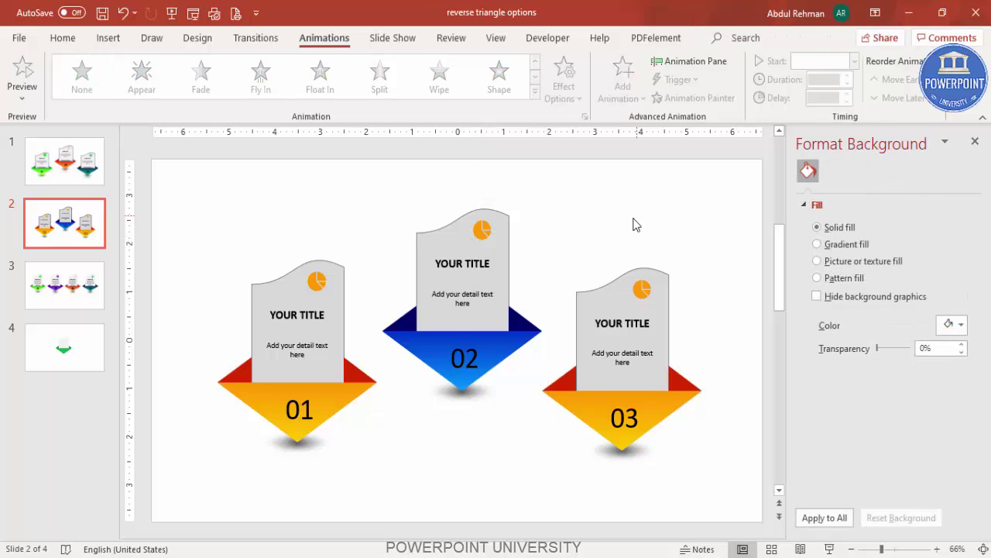